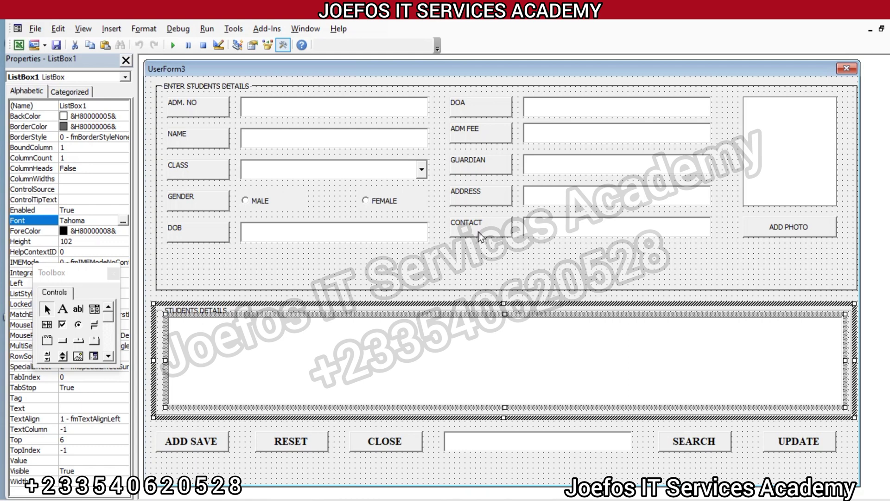
Step: Select the entry frame's caption labels ADM. NO through CONTACT and the ADD PHOTO button together
{"action": "left_click", "coordinate": [202, 104]}
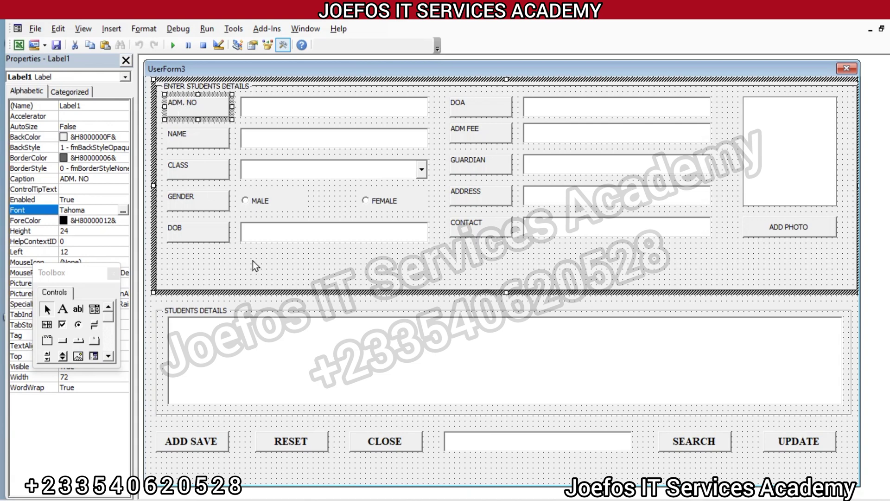
{"action": "left_click", "coordinate": [285, 314]}
{"action": "left_click", "coordinate": [187, 108]}
{"action": "left_click", "coordinate": [159, 95]}
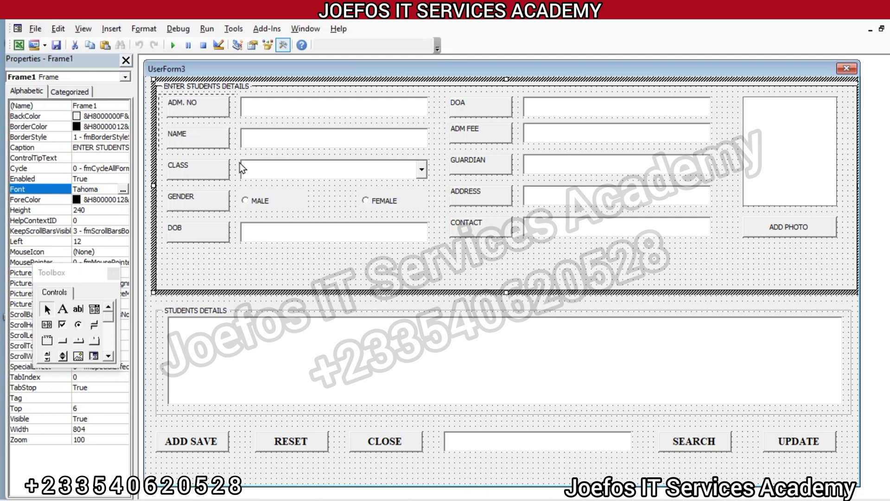
{"action": "left_click_drag", "start_coordinate": [240, 214], "coordinate": [235, 246]}
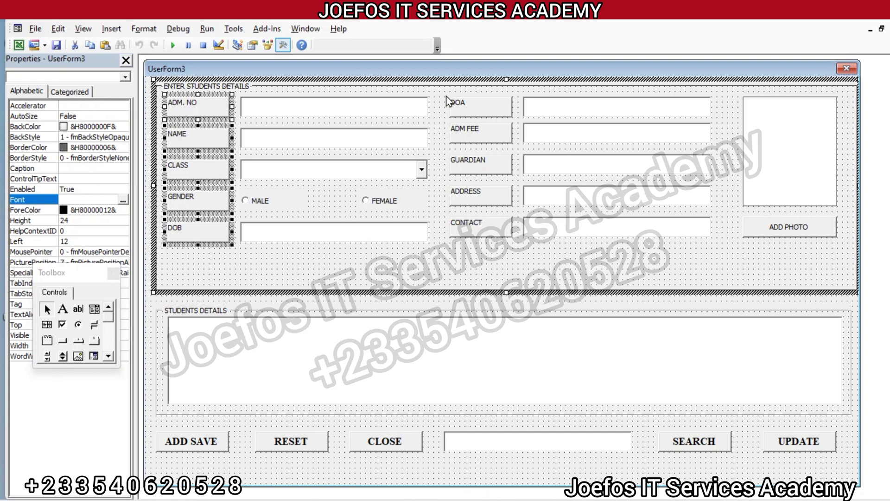
{"action": "left_click_drag", "start_coordinate": [446, 96], "coordinate": [516, 239]}
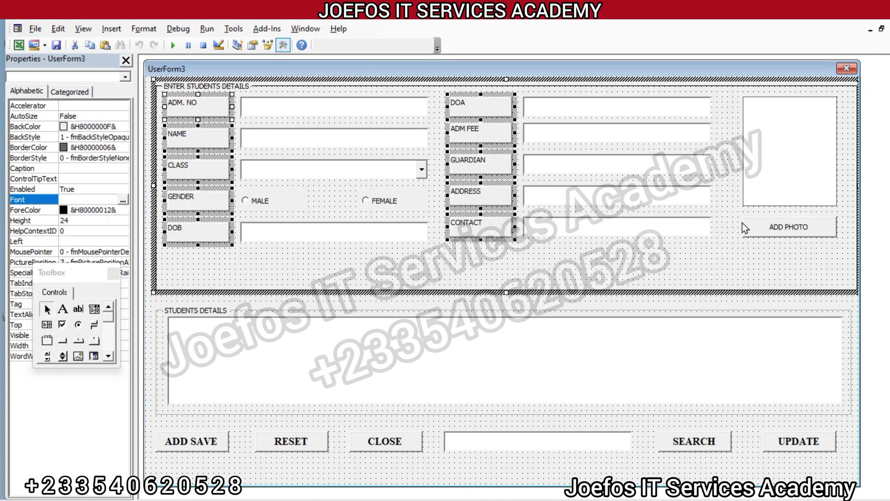
{"action": "left_click_drag", "start_coordinate": [738, 218], "coordinate": [840, 252]}
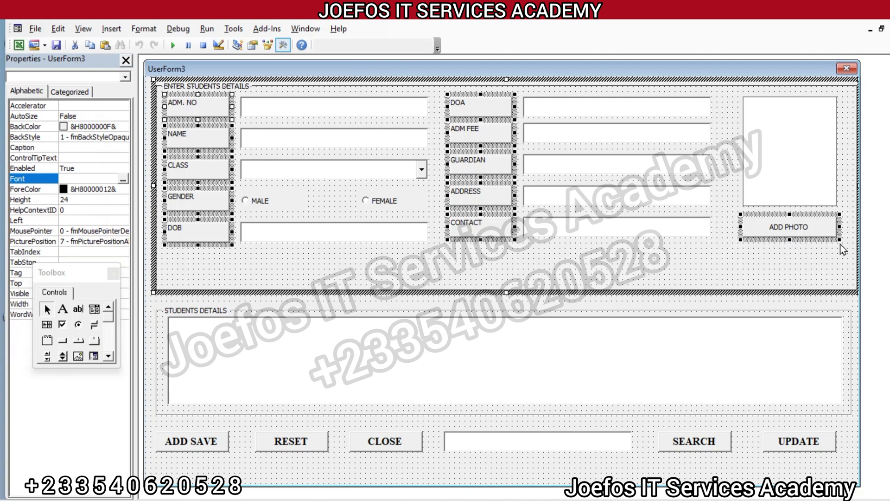
{"action": "left_click", "coordinate": [125, 179]}
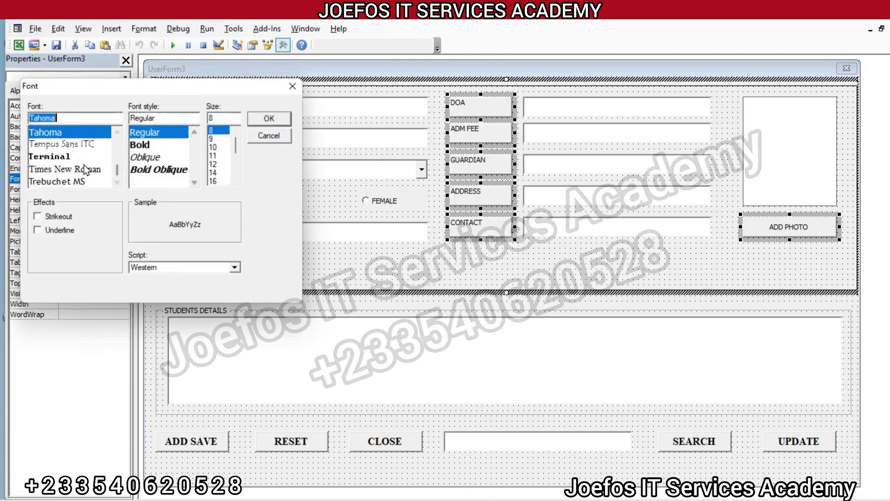
Step: Set the selected labels' and ADD PHOTO button's font to Times New Roman, Bold, size 12
{"action": "left_click", "coordinate": [65, 169]}
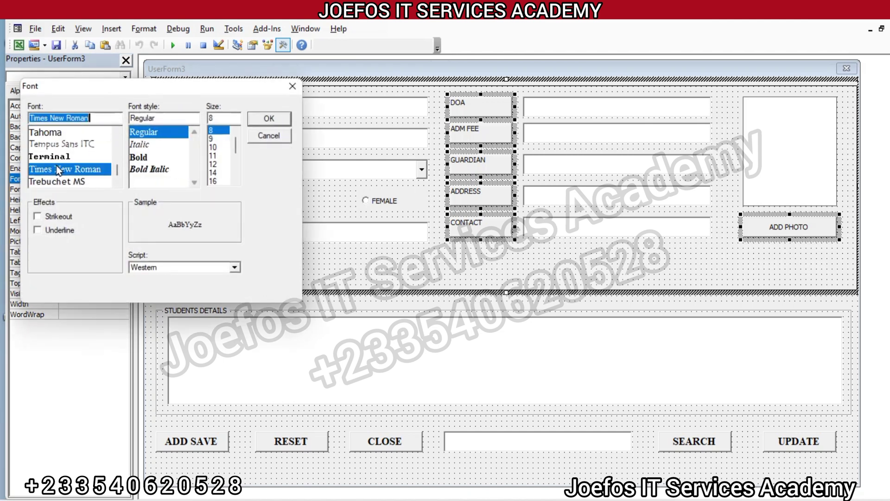
{"action": "left_click", "coordinate": [139, 157]}
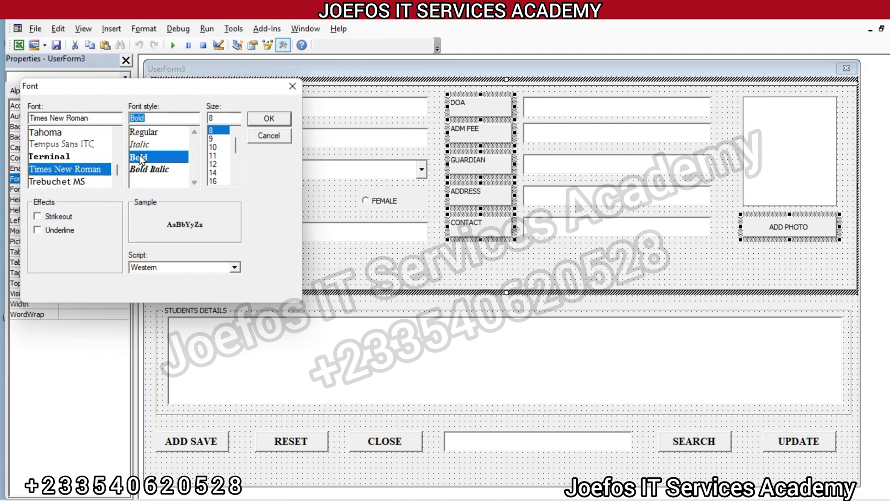
{"action": "left_click", "coordinate": [212, 164]}
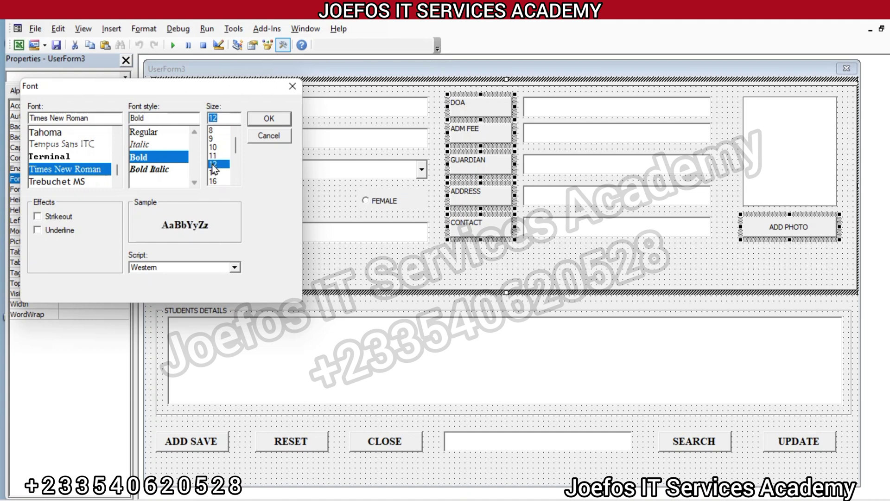
{"action": "left_click", "coordinate": [284, 120]}
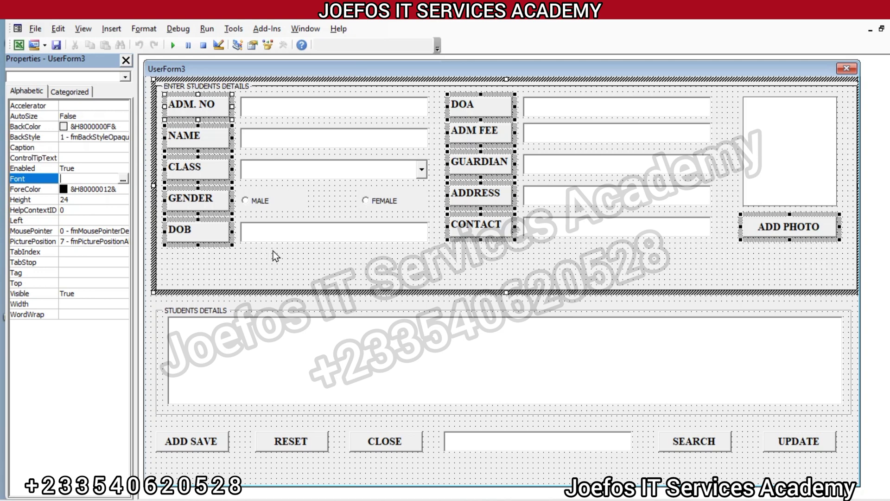
Step: Set the labels' and ADD PHOTO button's BackColor to the dark navy palette swatch, &H00800000&
{"action": "left_click", "coordinate": [46, 128]}
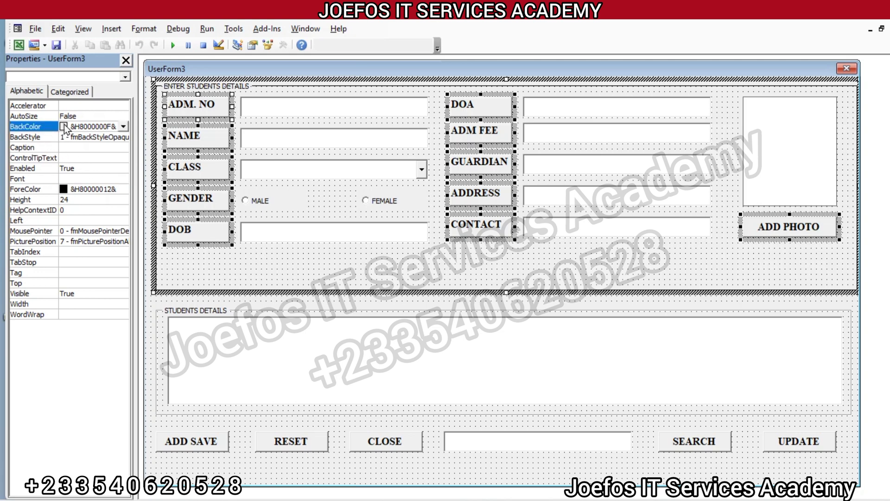
{"action": "left_click", "coordinate": [123, 126]}
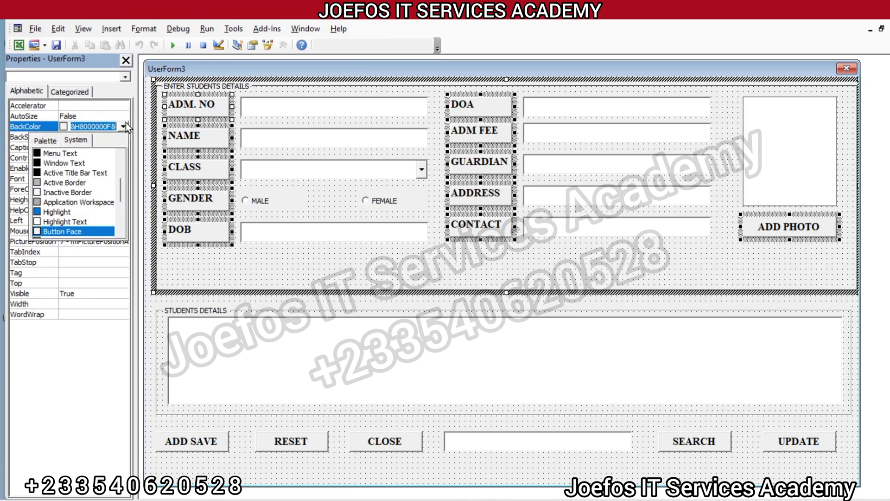
{"action": "left_click", "coordinate": [43, 141]}
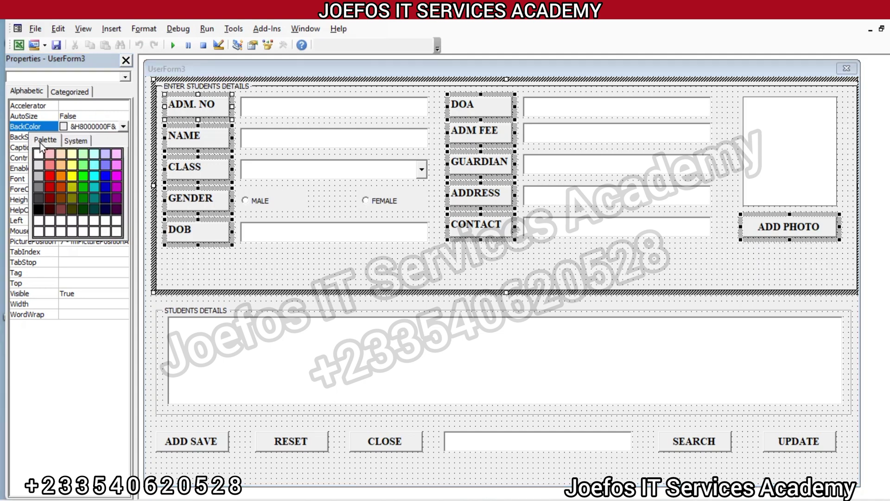
{"action": "left_click", "coordinate": [104, 178]}
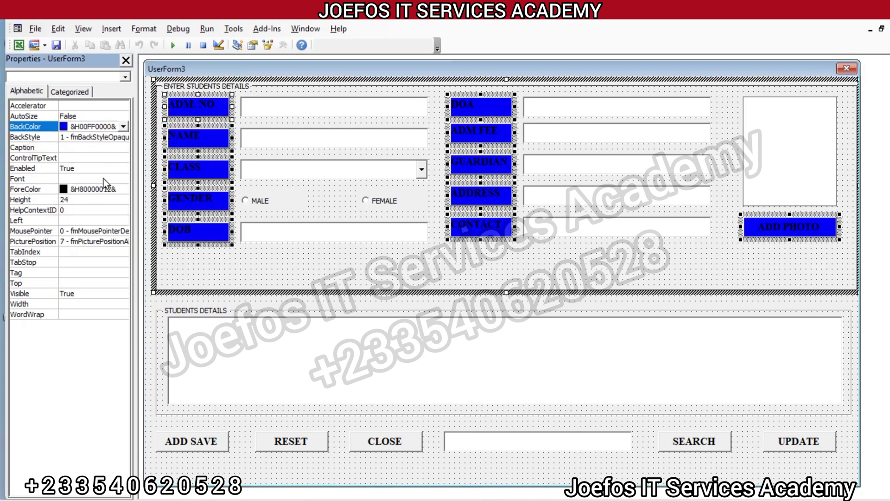
{"action": "left_click", "coordinate": [123, 127]}
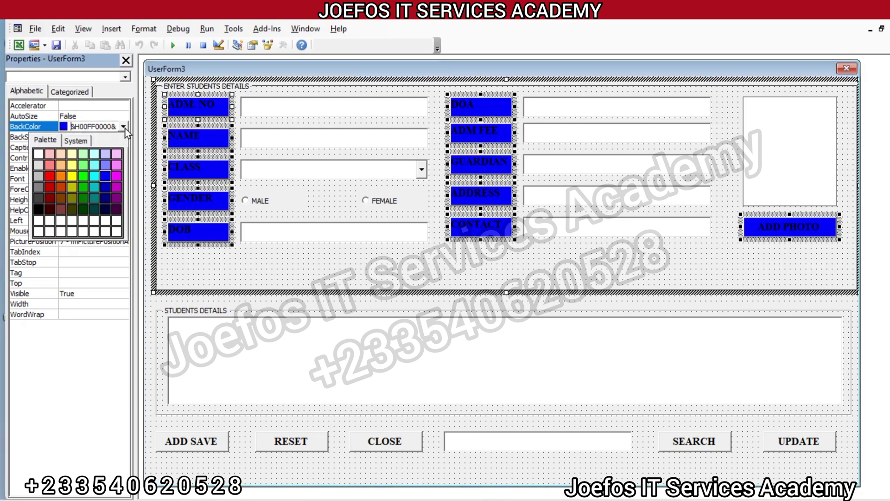
{"action": "left_click", "coordinate": [105, 197]}
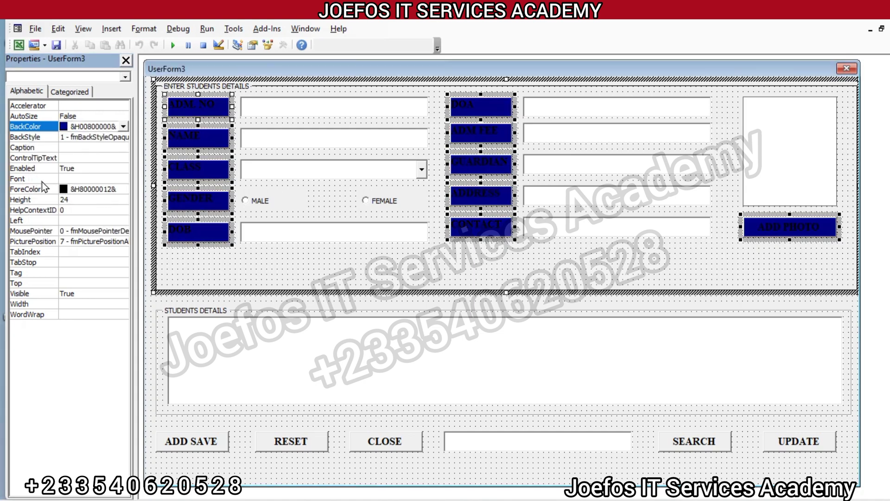
Step: Set the navy labels' and ADD PHOTO button's ForeColor to white, &H00FFFFFF&
{"action": "left_click", "coordinate": [51, 190]}
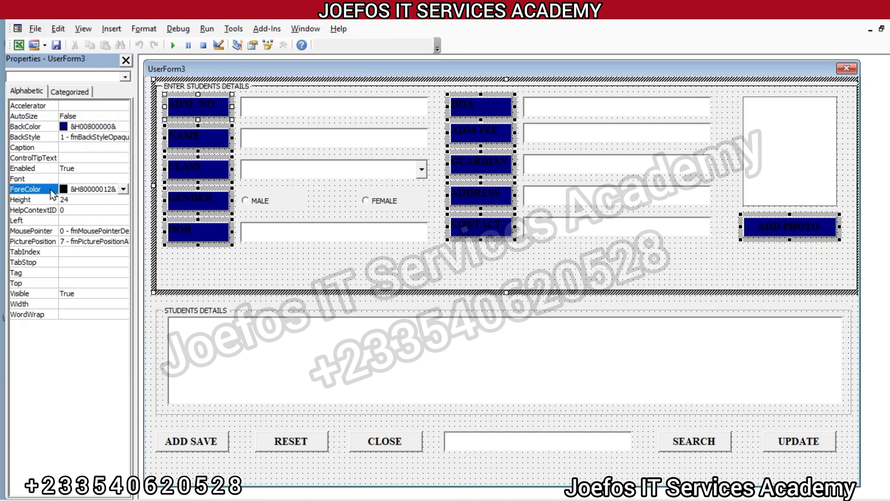
{"action": "left_click", "coordinate": [122, 190]}
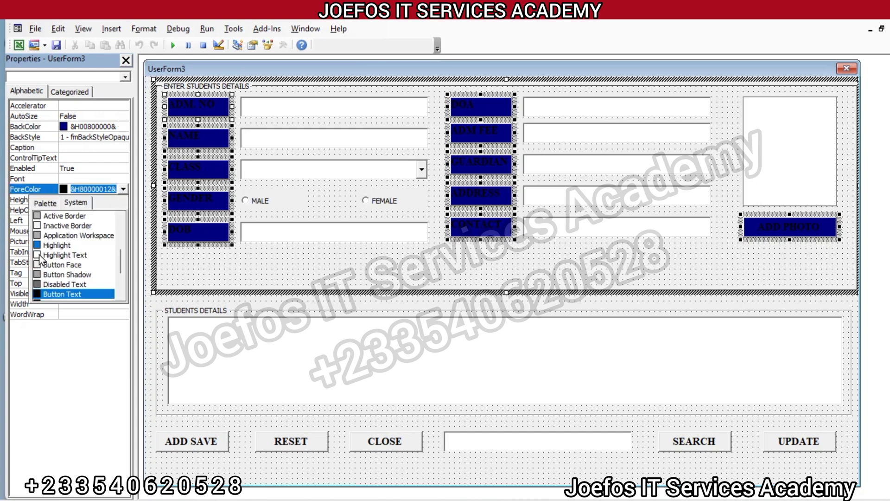
{"action": "left_click", "coordinate": [44, 204]}
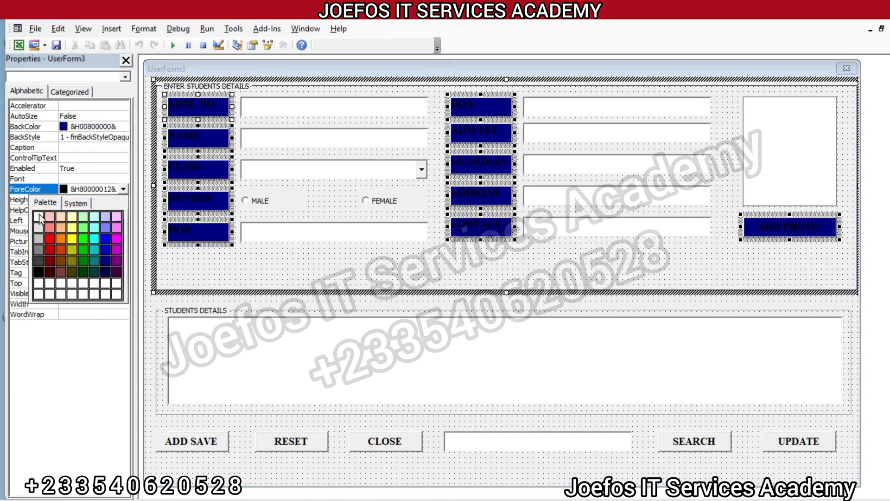
{"action": "left_click", "coordinate": [39, 216]}
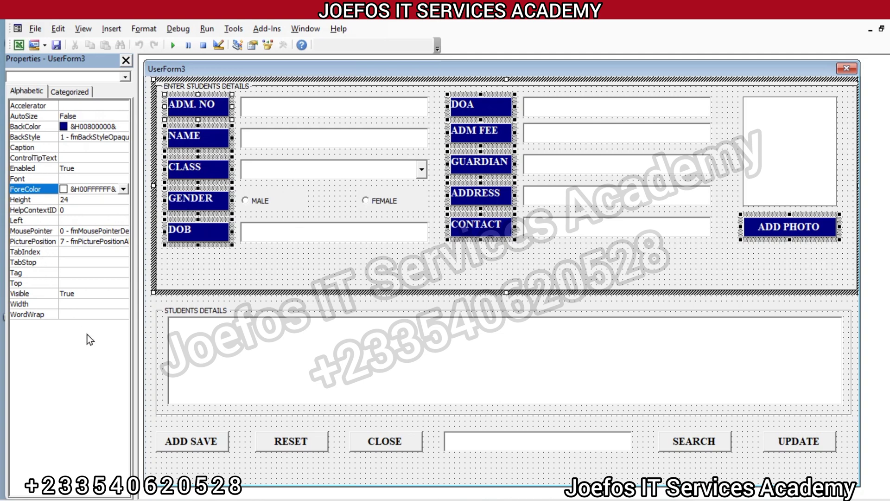
{"action": "left_click", "coordinate": [49, 303]}
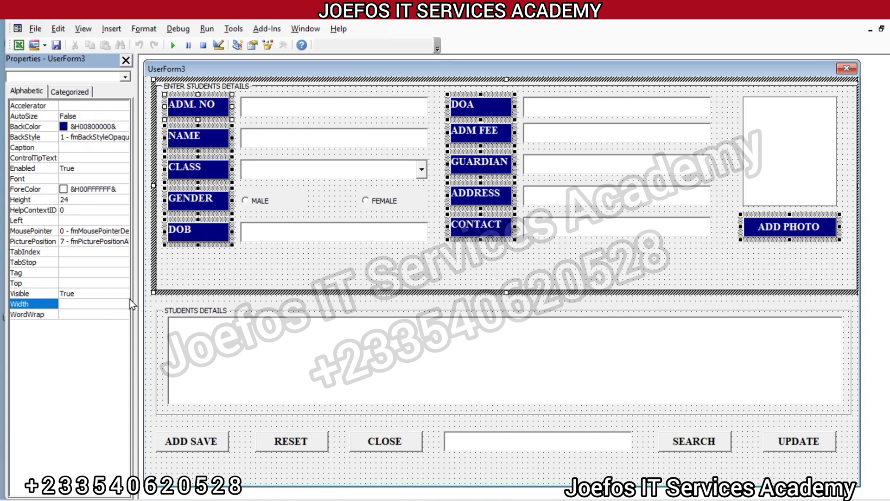
Step: Widen the Properties list, switch it to Categorized, and select the ADD SAVE, RESET and CLOSE buttons
{"action": "left_click_drag", "start_coordinate": [133, 297], "coordinate": [182, 296]}
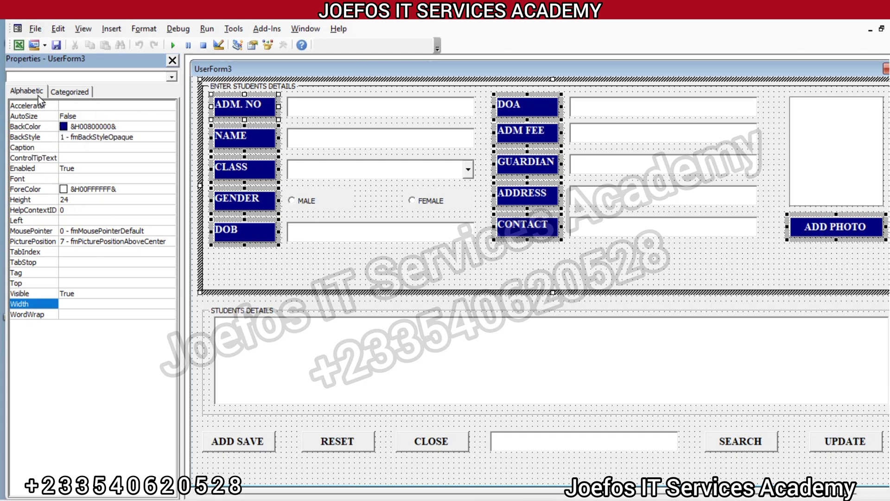
{"action": "left_click", "coordinate": [66, 90]}
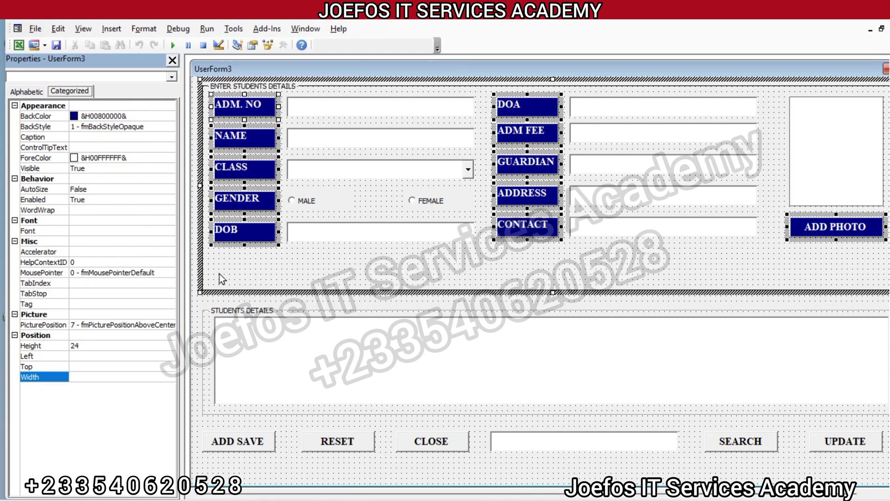
{"action": "left_click", "coordinate": [344, 267]}
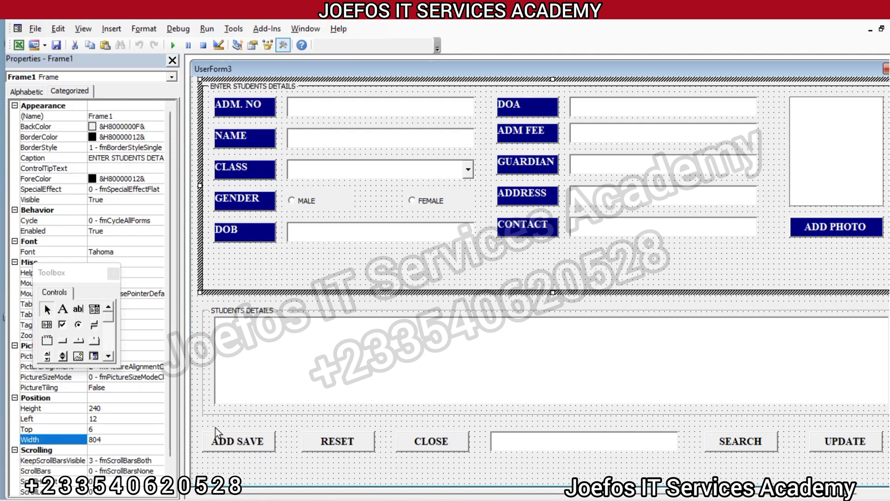
{"action": "left_click_drag", "start_coordinate": [210, 424], "coordinate": [320, 448]}
{"action": "left_click_drag", "start_coordinate": [374, 452], "coordinate": [478, 466]}
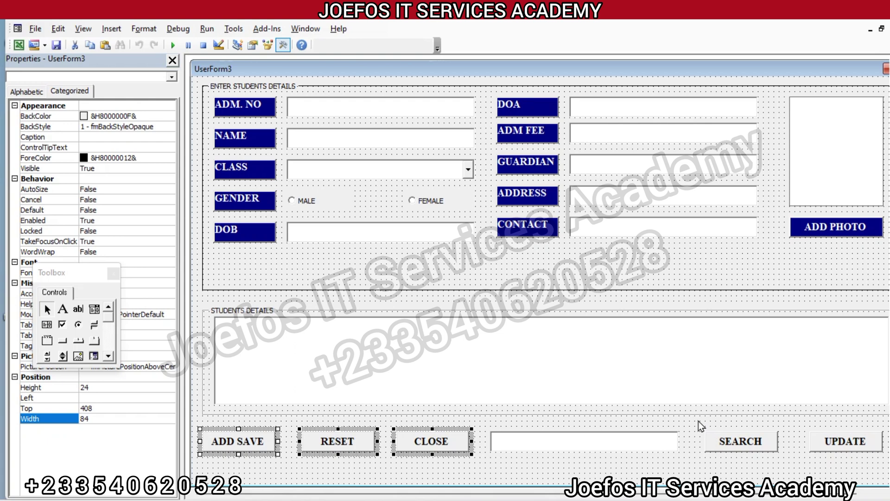
Step: Add SEARCH and UPDATE to the selection and set the bottom buttons' BackColor to black
{"action": "left_click_drag", "start_coordinate": [699, 421], "coordinate": [888, 459]}
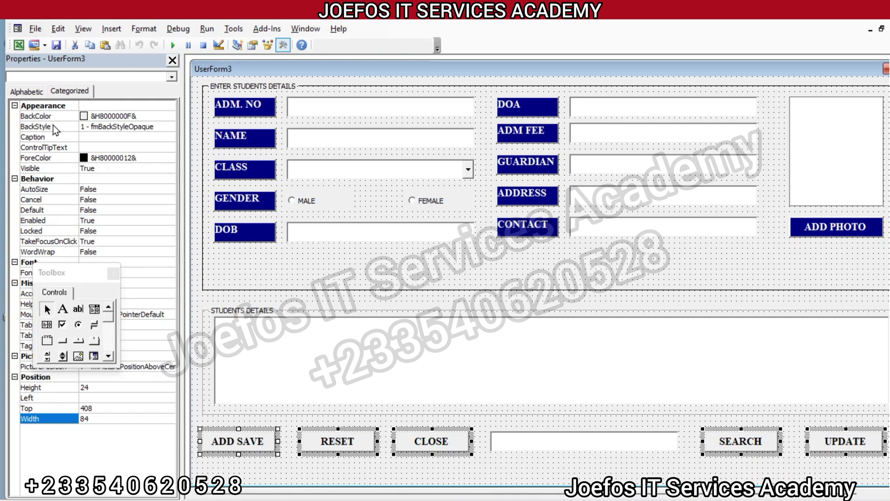
{"action": "left_click", "coordinate": [69, 116]}
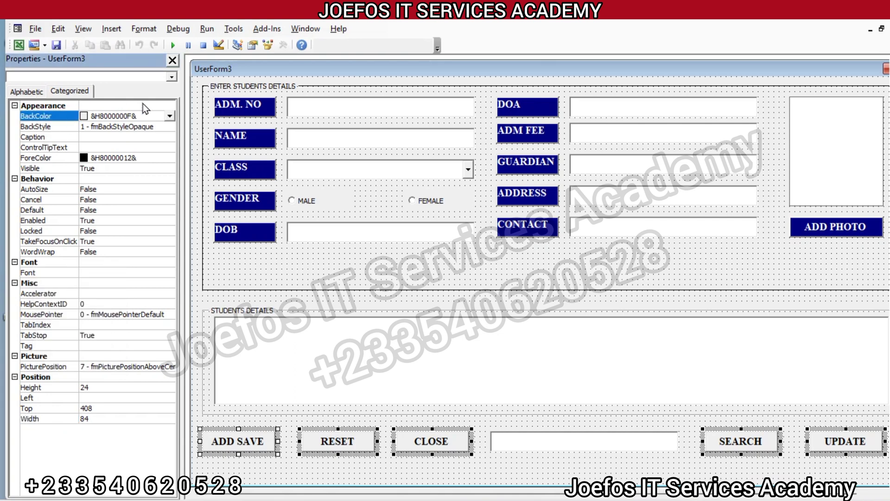
{"action": "left_click", "coordinate": [170, 116]}
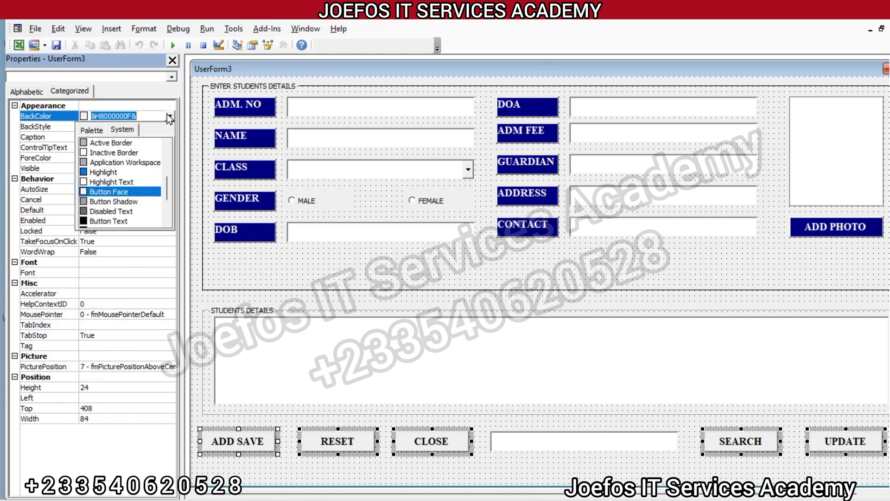
{"action": "left_click", "coordinate": [92, 131]}
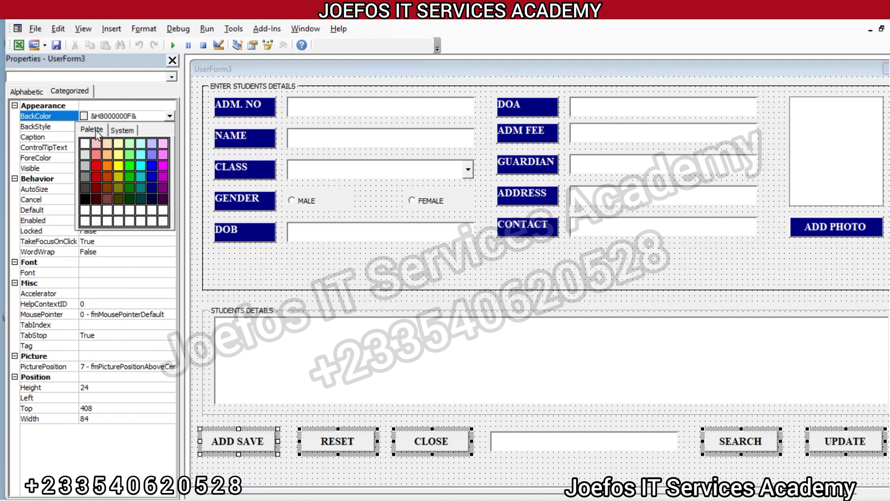
{"action": "left_click", "coordinate": [85, 198]}
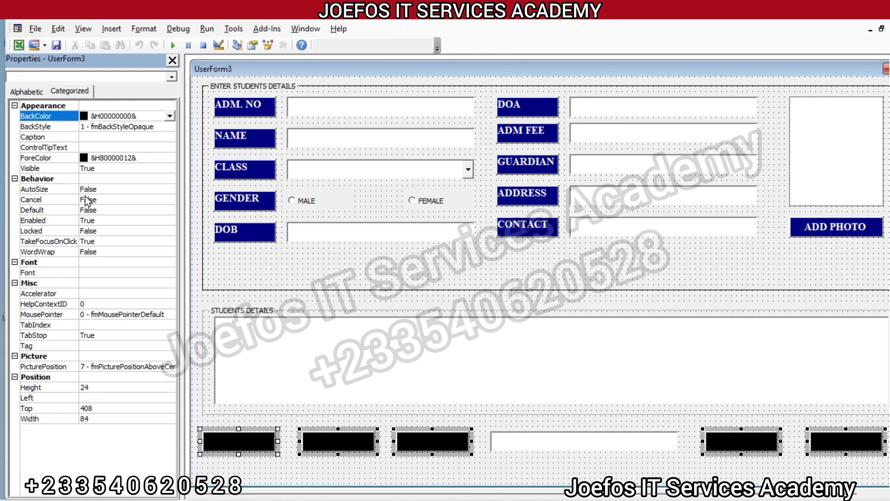
Step: Set the bottom buttons' ForeColor to white from the Palette
{"action": "left_click", "coordinate": [71, 157]}
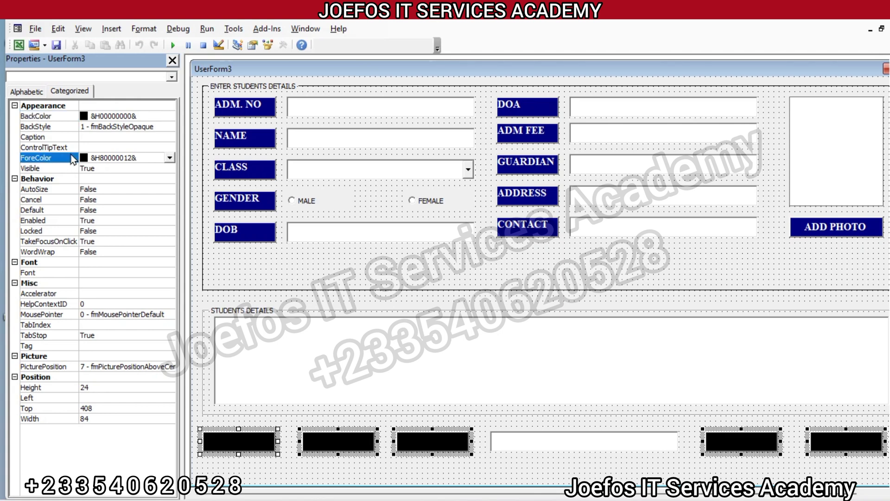
{"action": "left_click", "coordinate": [170, 158]}
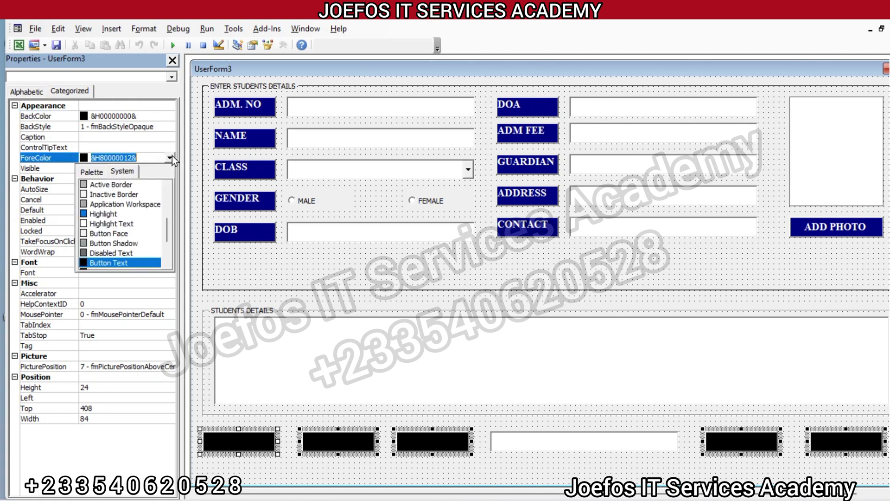
{"action": "left_click", "coordinate": [92, 172]}
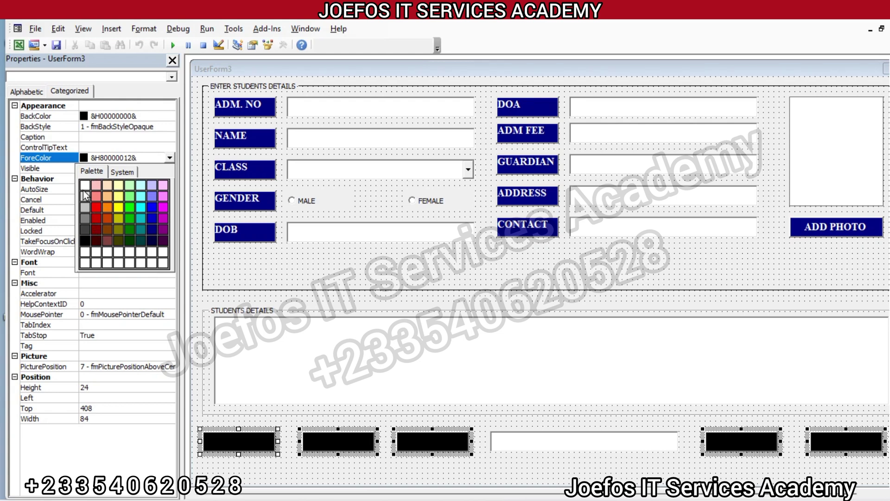
{"action": "left_click", "coordinate": [84, 185]}
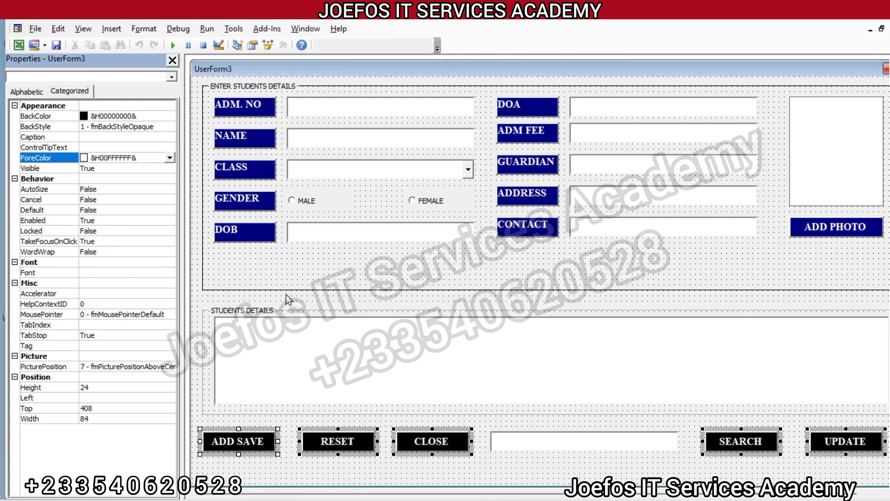
Step: Set the ADD PHOTO button's BackColor to black
{"action": "left_click", "coordinate": [860, 231]}
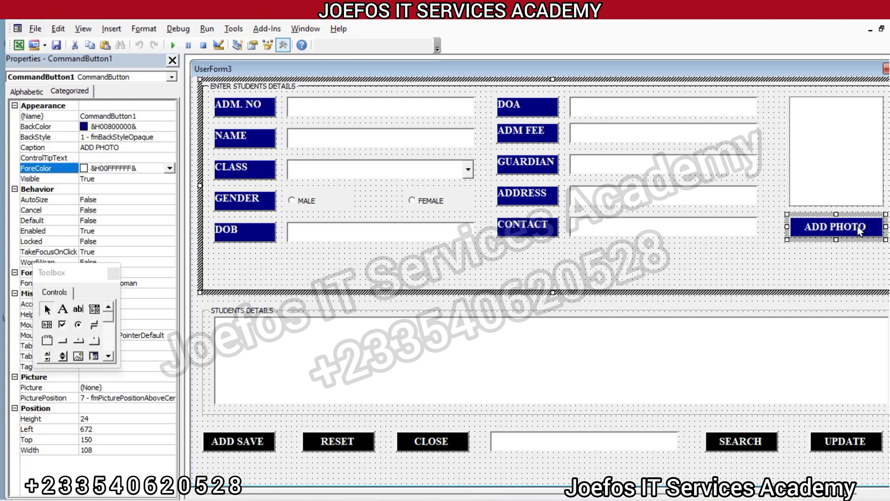
{"action": "left_click", "coordinate": [82, 128]}
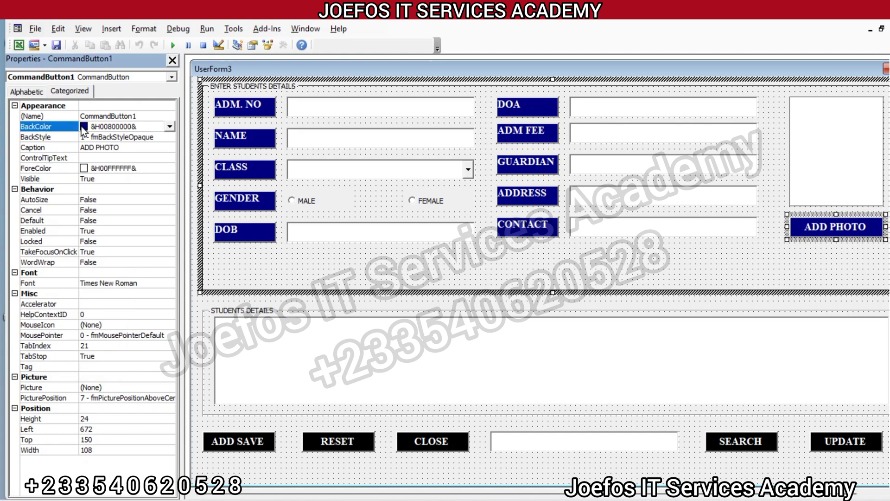
{"action": "left_click", "coordinate": [170, 123]}
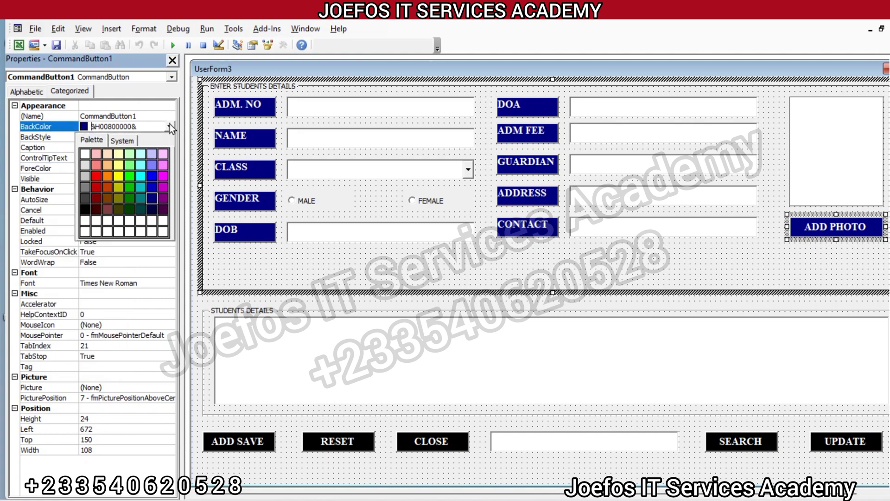
{"action": "left_click", "coordinate": [86, 211]}
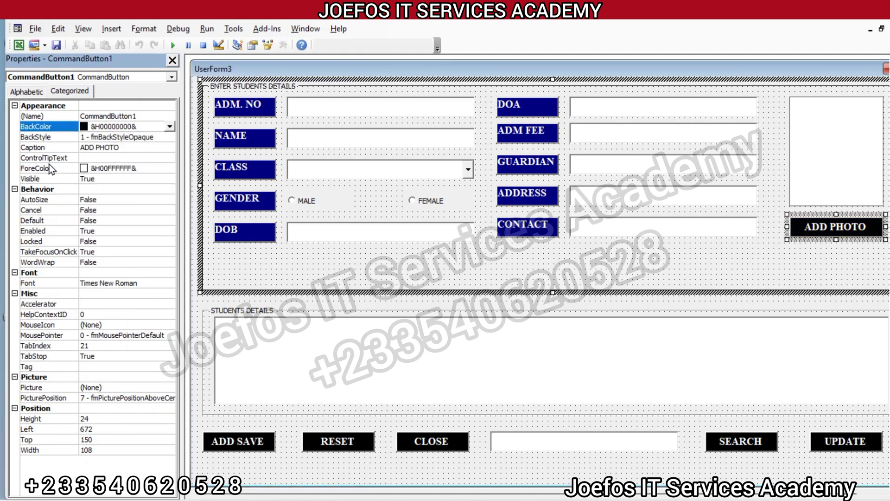
{"action": "left_click", "coordinate": [797, 261]}
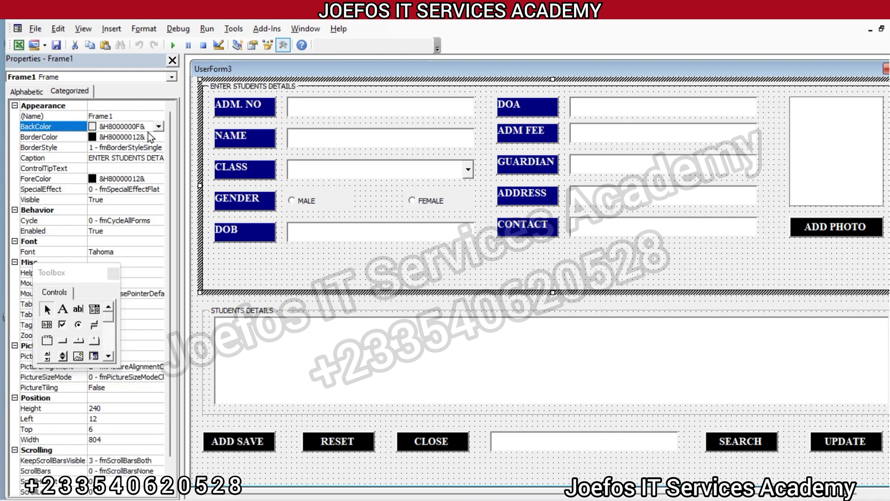
Step: Set Frame1's BackColor to the System Highlight blue, &H8000000D&
{"action": "left_click", "coordinate": [159, 126]}
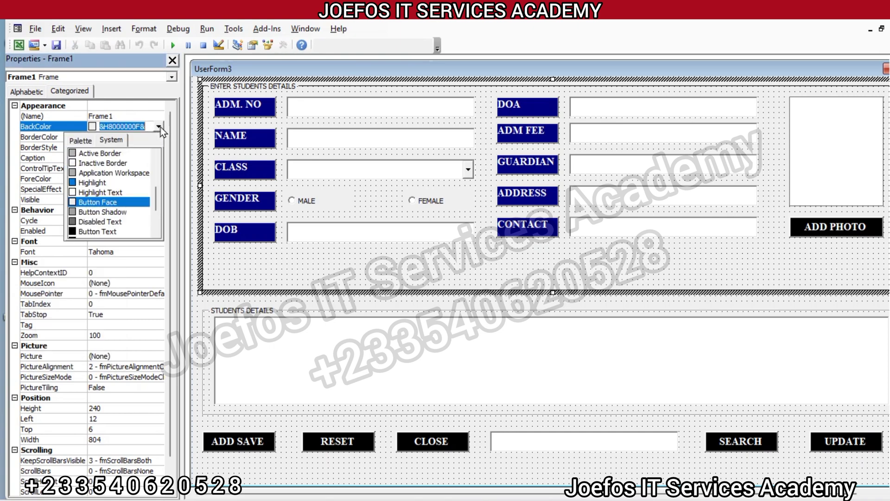
{"action": "left_click", "coordinate": [72, 183]}
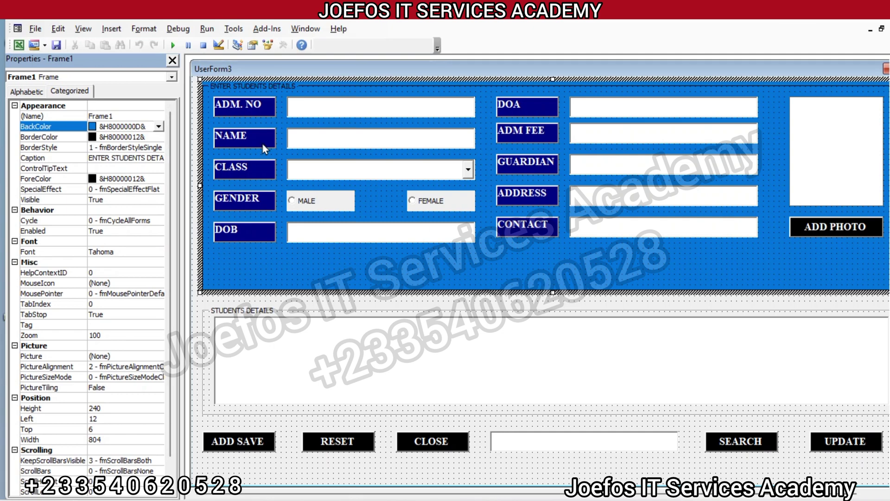
{"action": "left_click", "coordinate": [207, 29]}
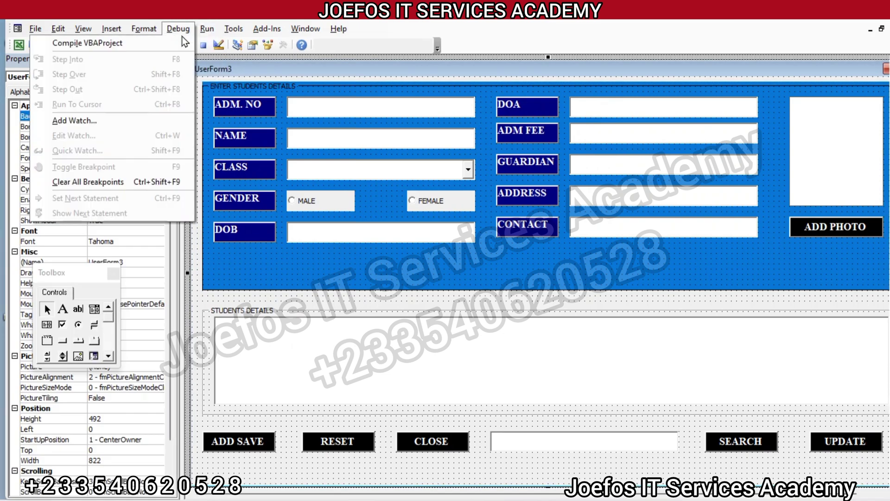
{"action": "left_click", "coordinate": [189, 41]}
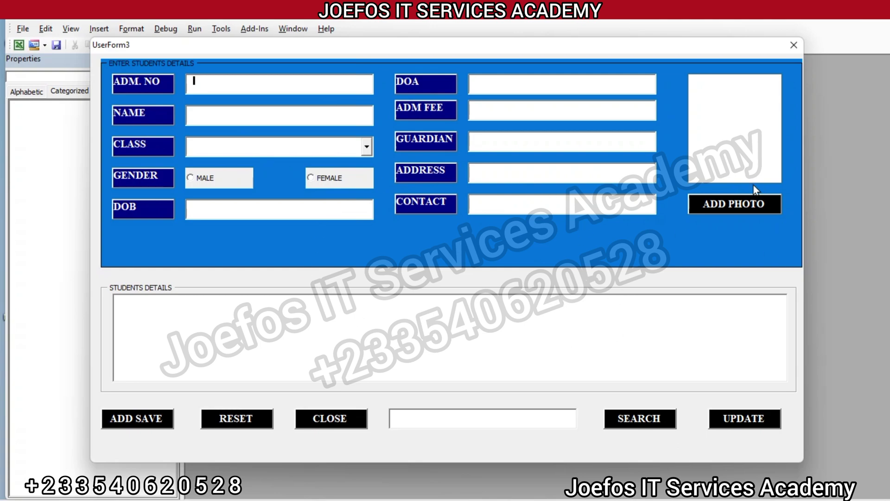
{"action": "left_click", "coordinate": [791, 47]}
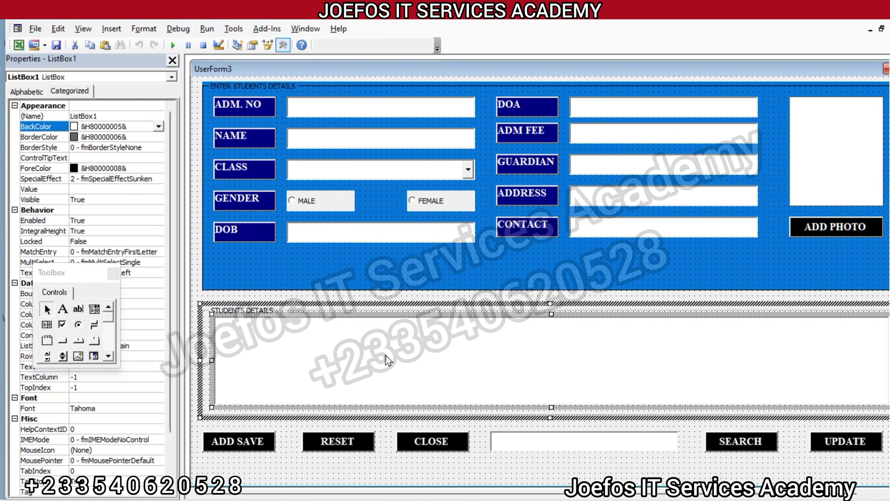
Step: After trying several swatches, set ListBox1's BackColor to lavender, &H00FF8080&
{"action": "left_click", "coordinate": [157, 126]}
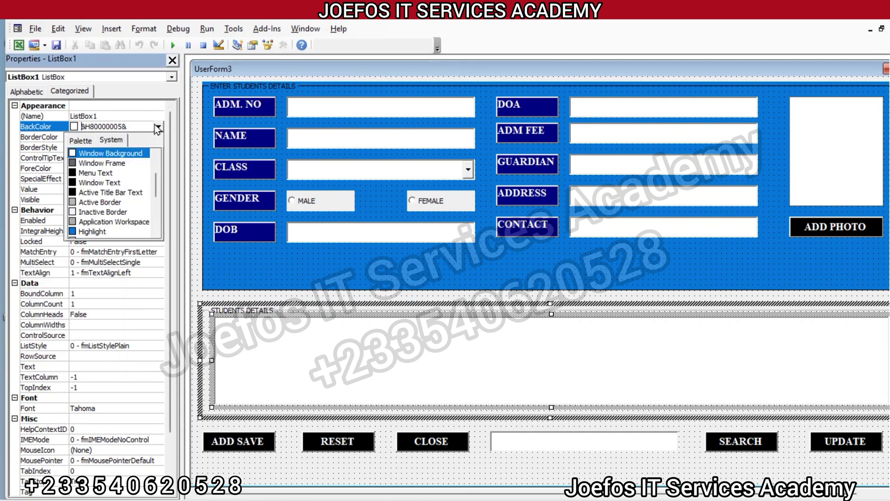
{"action": "left_click", "coordinate": [72, 231]}
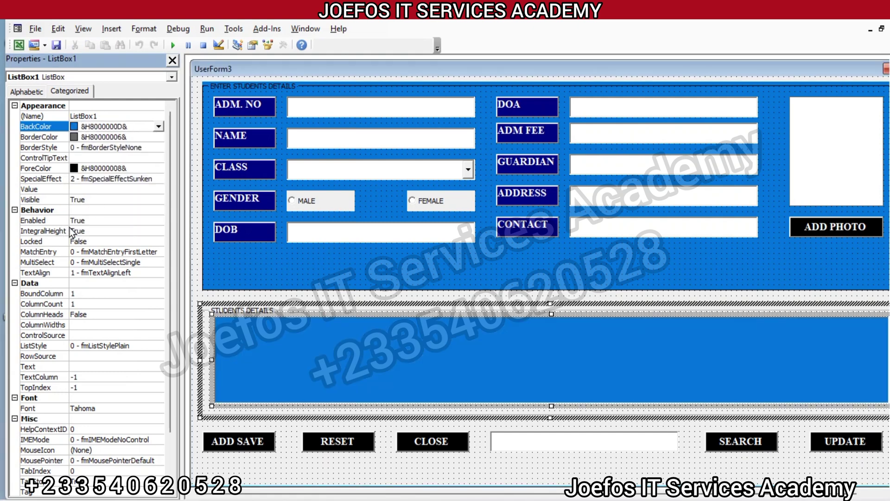
{"action": "left_click", "coordinate": [160, 126]}
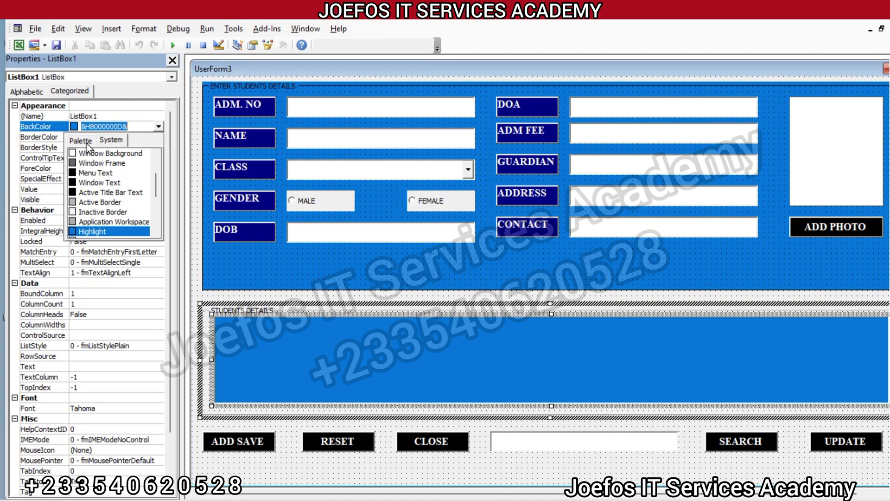
{"action": "left_click", "coordinate": [87, 144]}
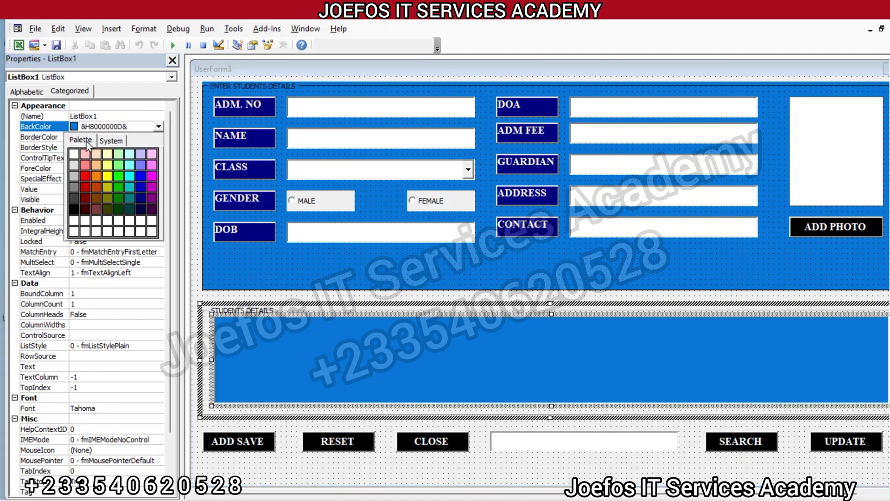
{"action": "left_click", "coordinate": [119, 184]}
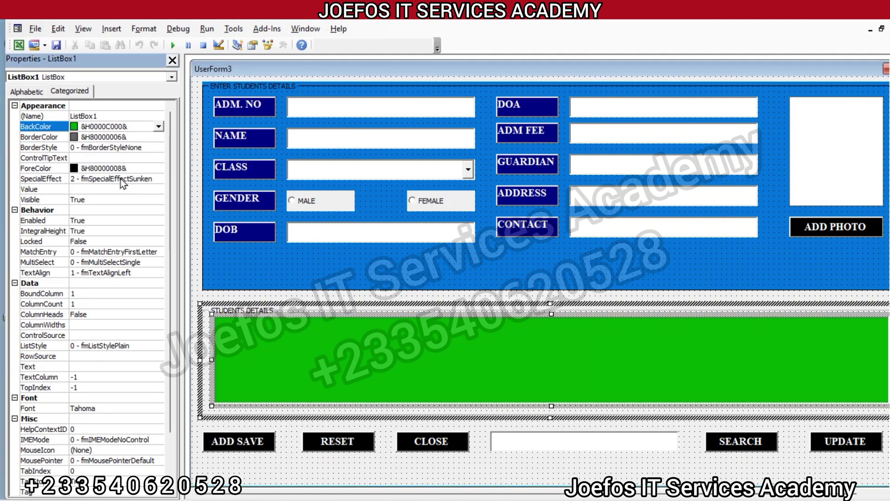
{"action": "left_click", "coordinate": [158, 127]}
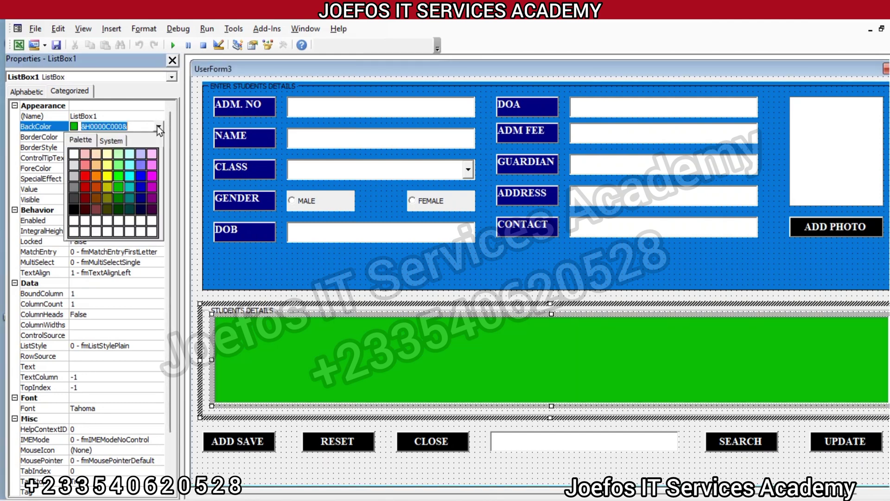
{"action": "left_click", "coordinate": [140, 166]}
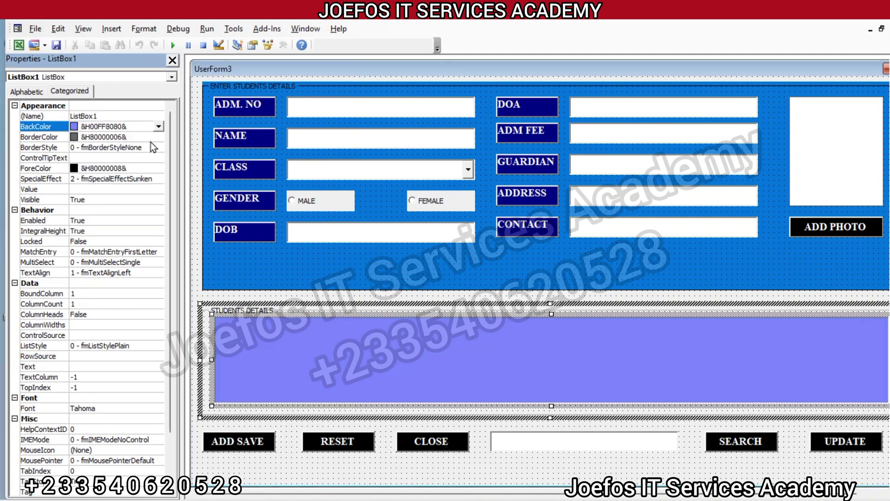
{"action": "left_click", "coordinate": [157, 130]}
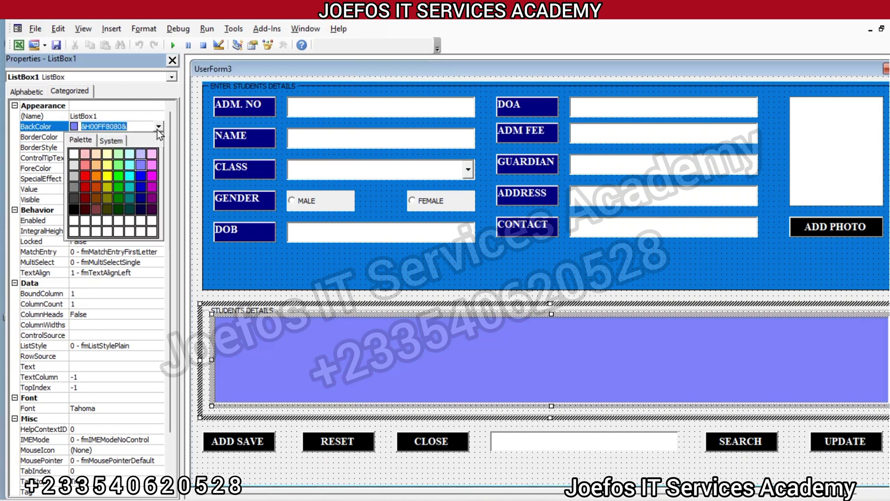
{"action": "left_click", "coordinate": [141, 175]}
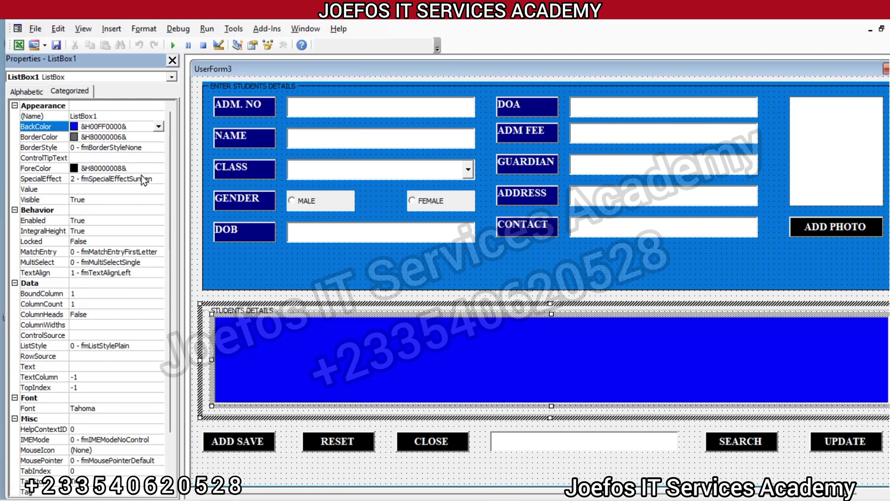
{"action": "left_click", "coordinate": [157, 127]}
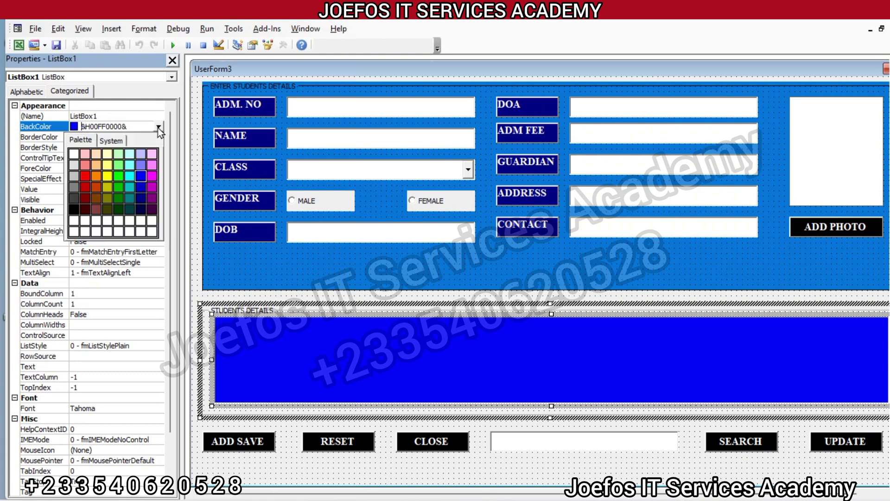
{"action": "left_click", "coordinate": [143, 163]}
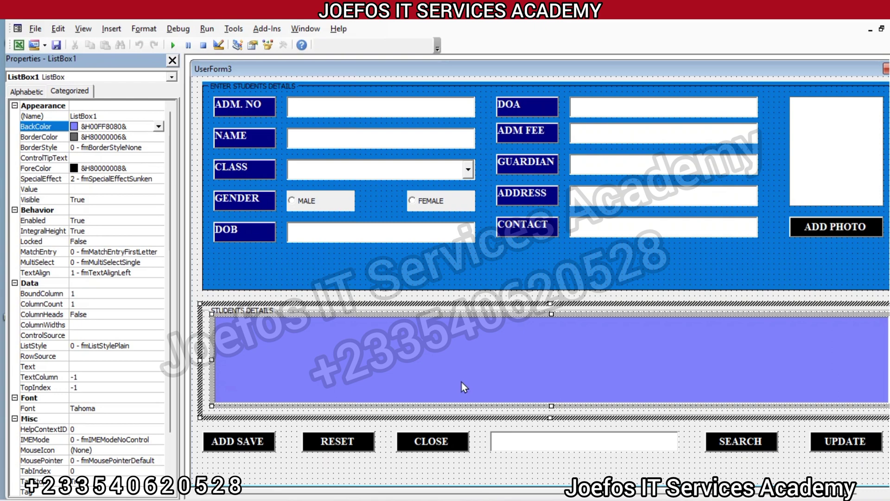
{"action": "left_click", "coordinate": [655, 331]}
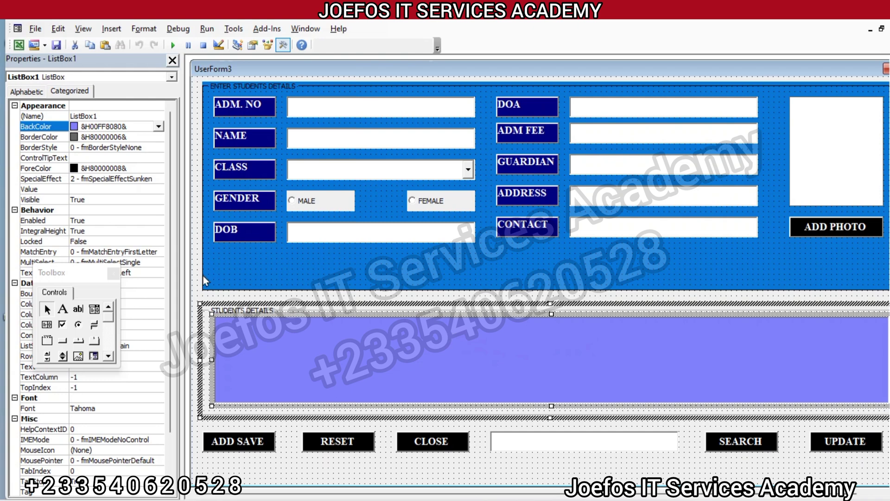
Step: Set UserForm3's BackColor to the orange palette swatch, &H000080FF&, then run the form
{"action": "left_click", "coordinate": [455, 466]}
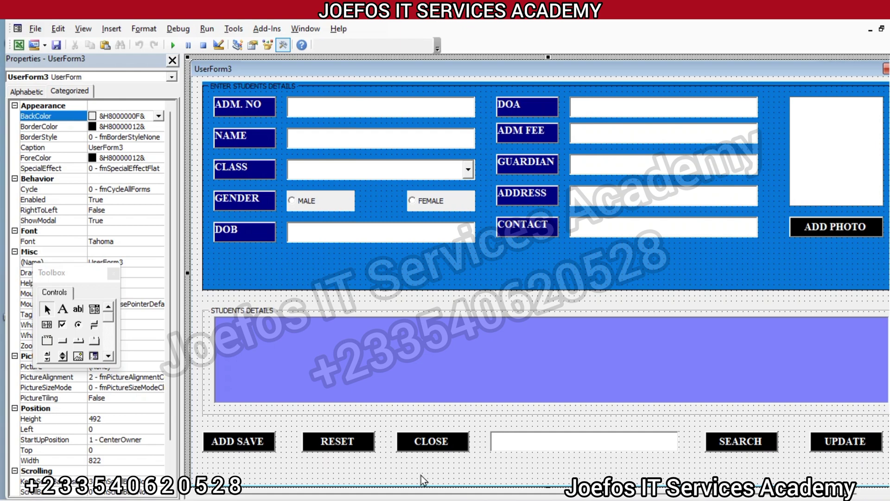
{"action": "left_click", "coordinate": [159, 117]}
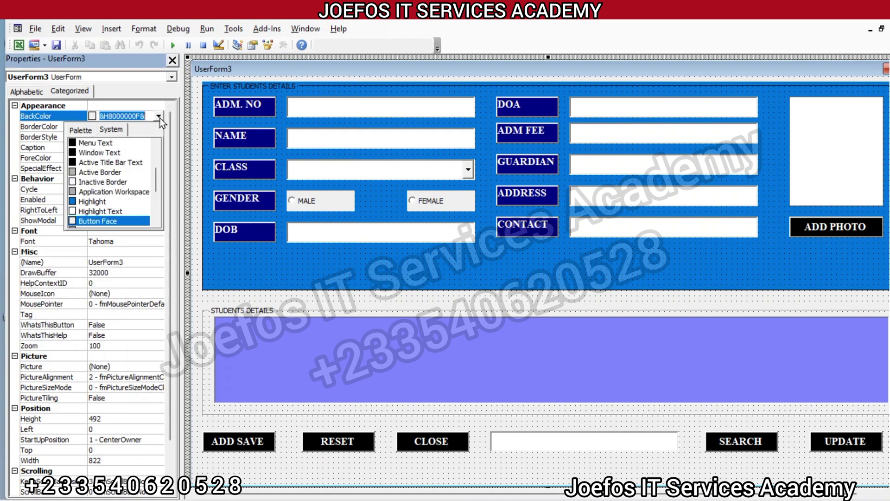
{"action": "left_click", "coordinate": [81, 130]}
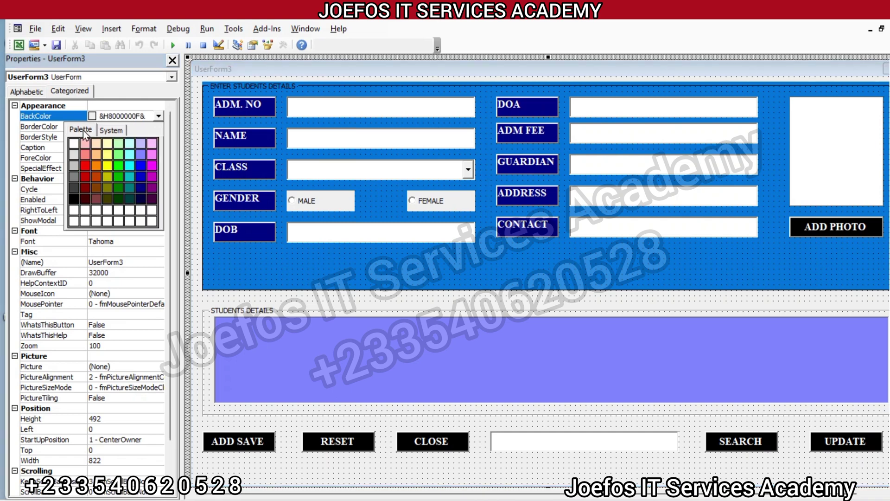
{"action": "left_click", "coordinate": [95, 166]}
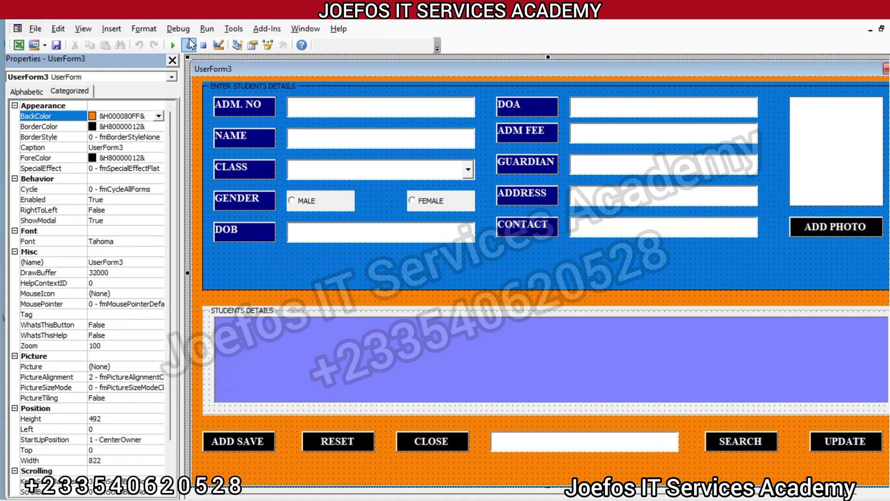
{"action": "key", "text": "F5"}
{"action": "left_click", "coordinate": [206, 28]}
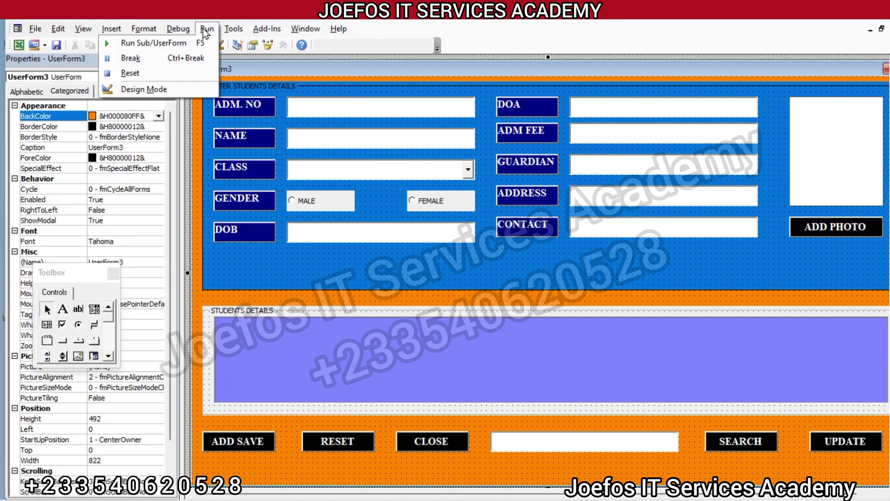
{"action": "left_click", "coordinate": [188, 41]}
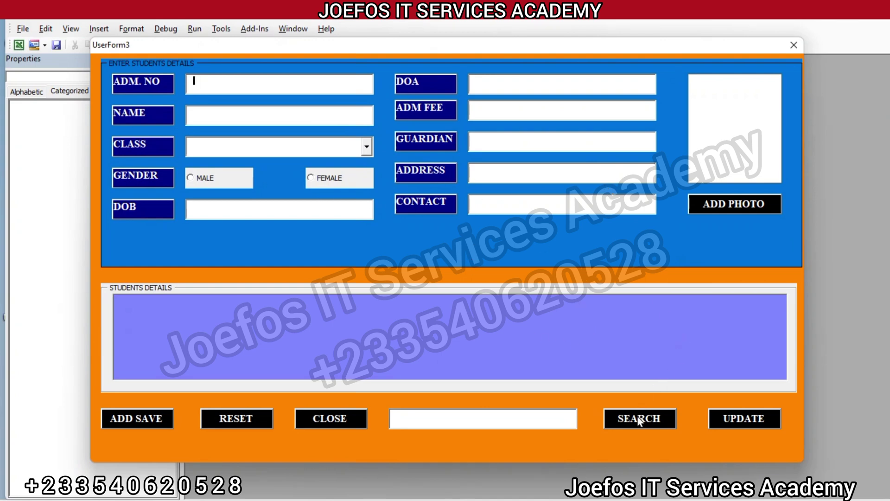
{"action": "left_click", "coordinate": [484, 412]}
{"action": "type", "text": "HHHH"}
{"action": "key", "text": "BackSpace"}
{"action": "key", "text": "BackSpace"}
{"action": "key", "text": "BackSpace"}
{"action": "key", "text": "BackSpace"}
{"action": "left_click", "coordinate": [367, 147]}
{"action": "left_click", "coordinate": [367, 147]}
{"action": "left_click", "coordinate": [365, 146]}
{"action": "left_click", "coordinate": [366, 145]}
{"action": "left_click", "coordinate": [794, 45]}
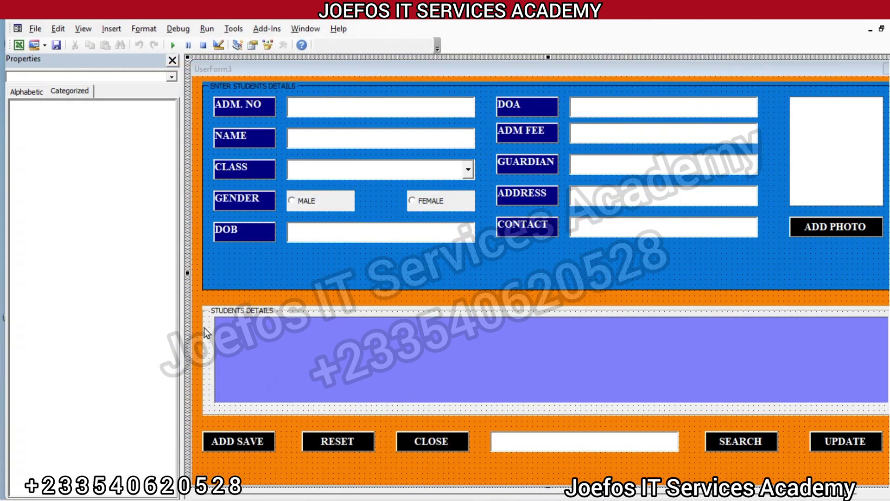
{"action": "left_click", "coordinate": [298, 465]}
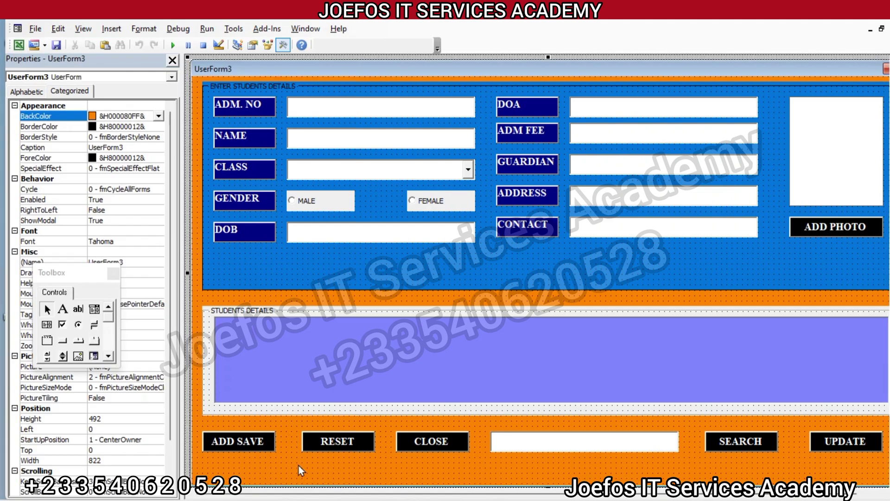
{"action": "left_click", "coordinate": [159, 117]}
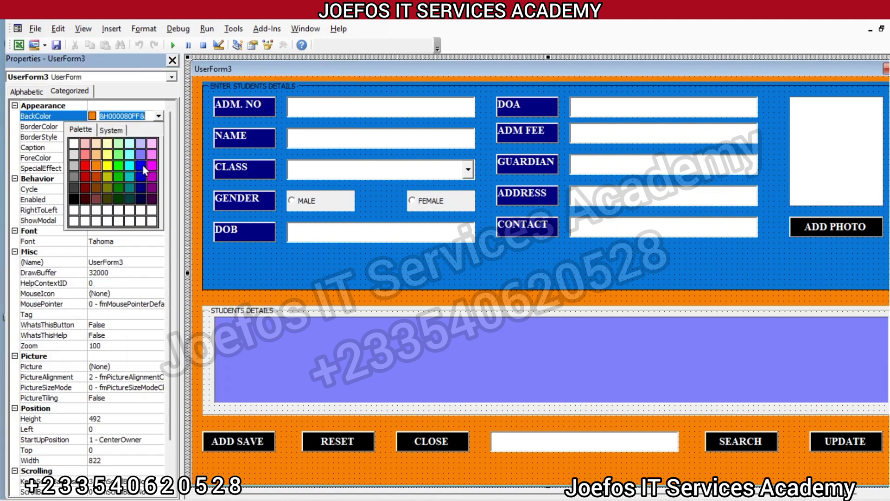
{"action": "left_click", "coordinate": [93, 155]}
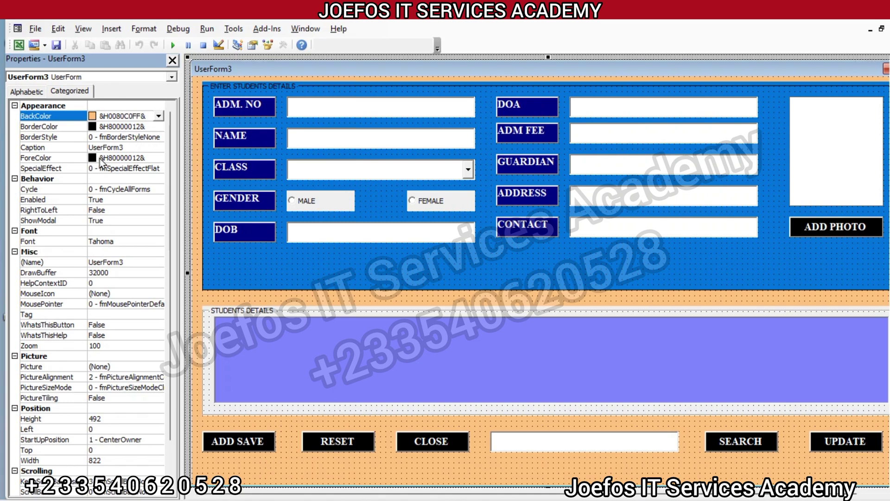
{"action": "left_click", "coordinate": [159, 117]}
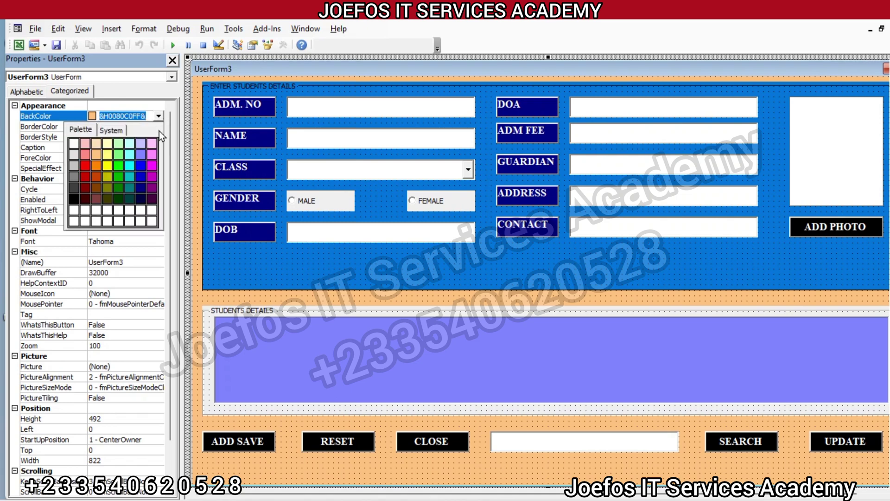
{"action": "left_click", "coordinate": [149, 168]}
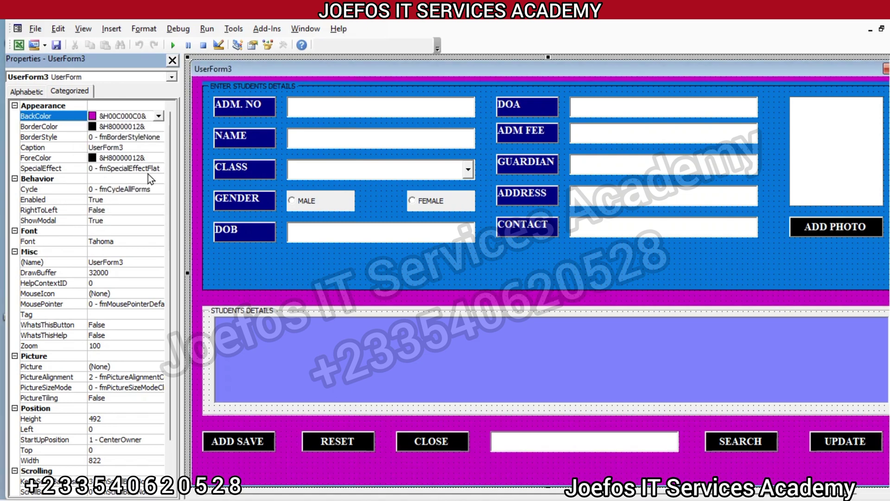
{"action": "left_click", "coordinate": [160, 109]}
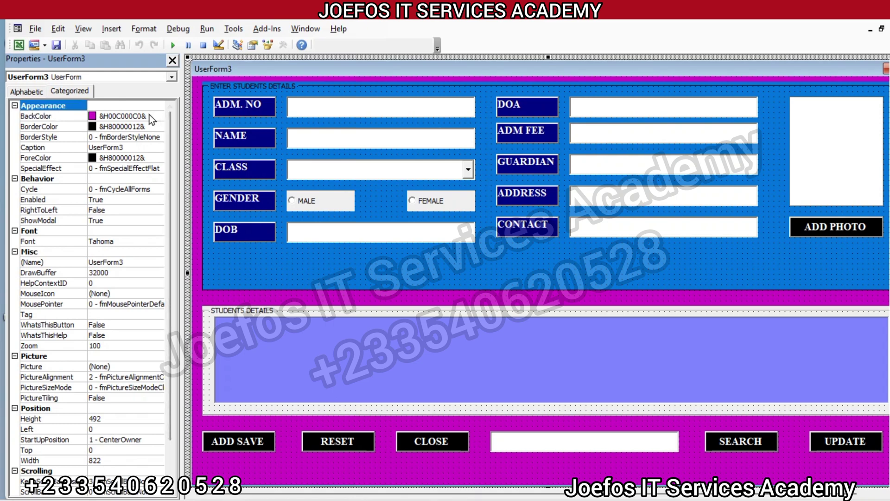
{"action": "left_click", "coordinate": [149, 115]}
{"action": "left_click", "coordinate": [159, 116]}
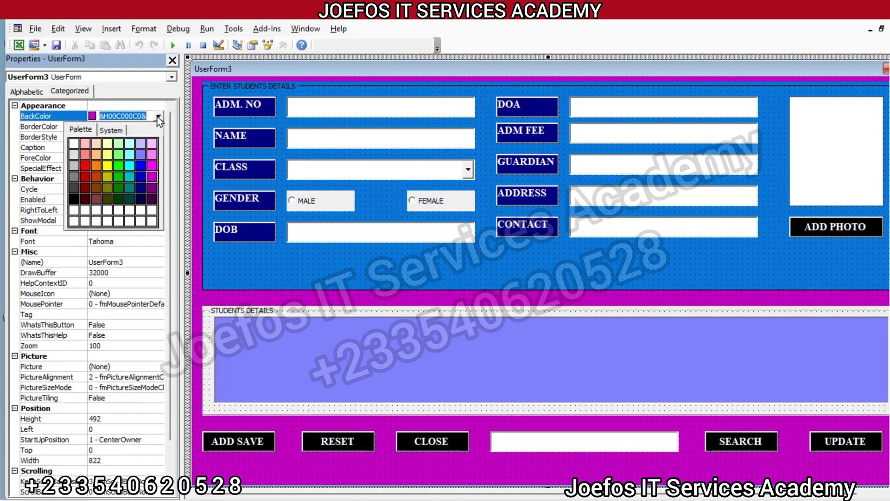
{"action": "left_click", "coordinate": [96, 165]}
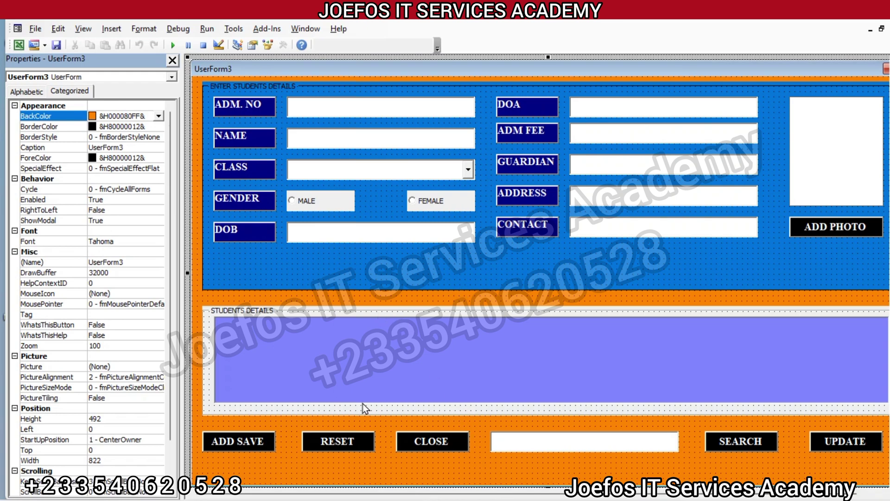
{"action": "left_click", "coordinate": [393, 407]}
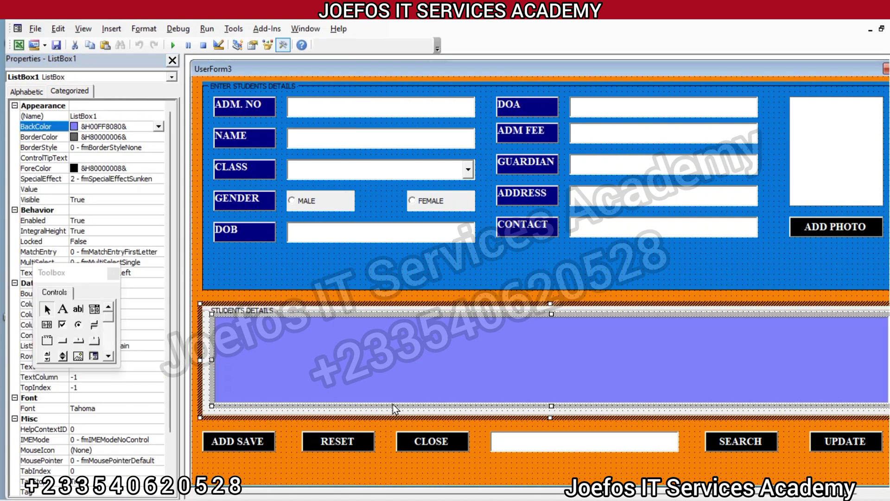
{"action": "left_click", "coordinate": [159, 126]}
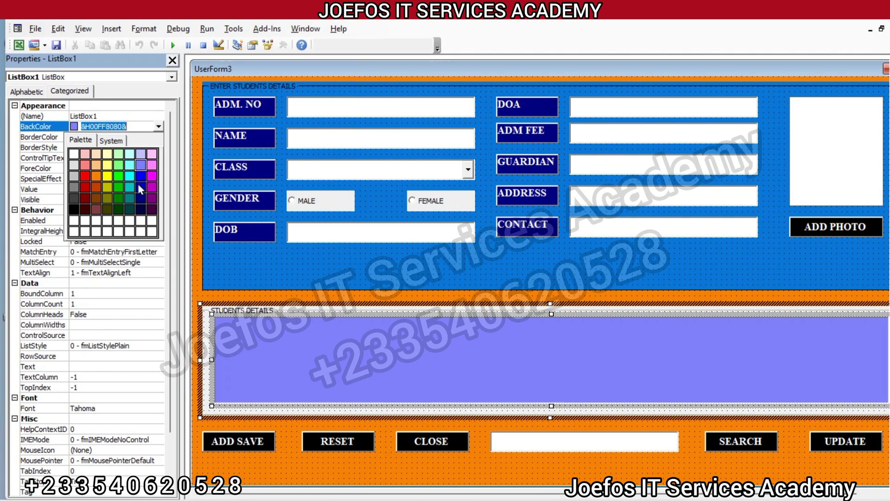
{"action": "left_click", "coordinate": [139, 184]}
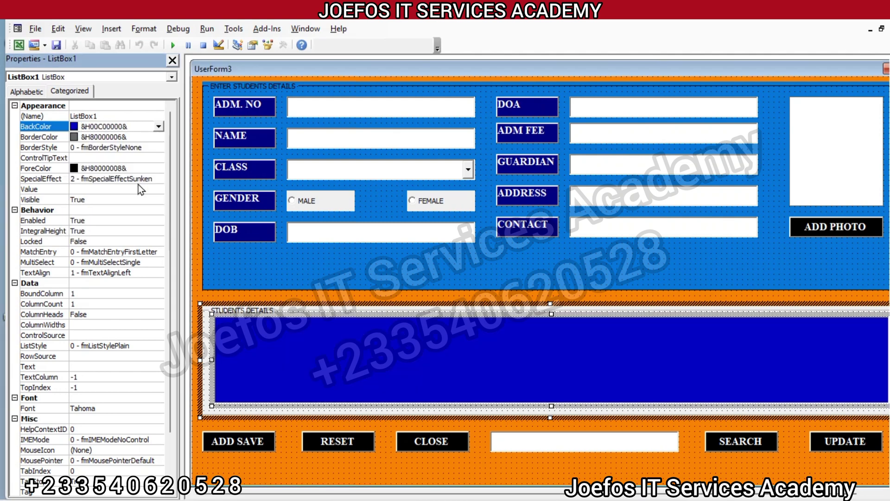
{"action": "left_click", "coordinate": [159, 127]}
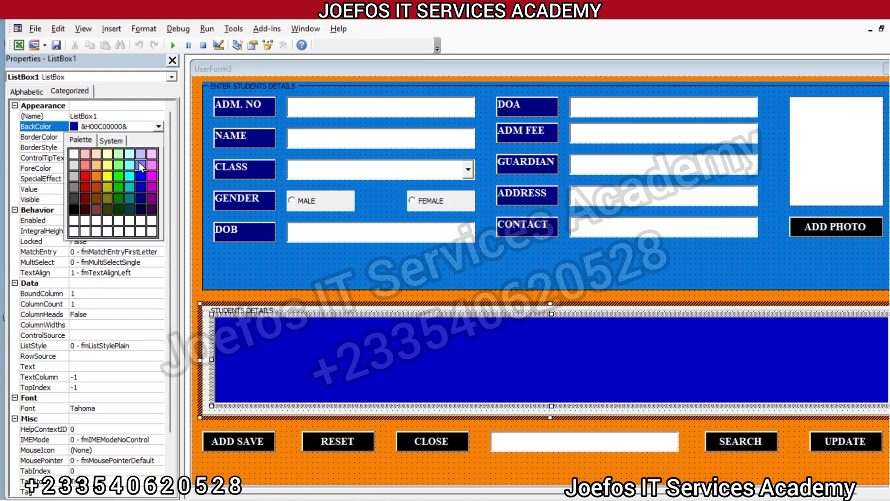
{"action": "left_click", "coordinate": [140, 165]}
{"action": "left_click", "coordinate": [206, 327]}
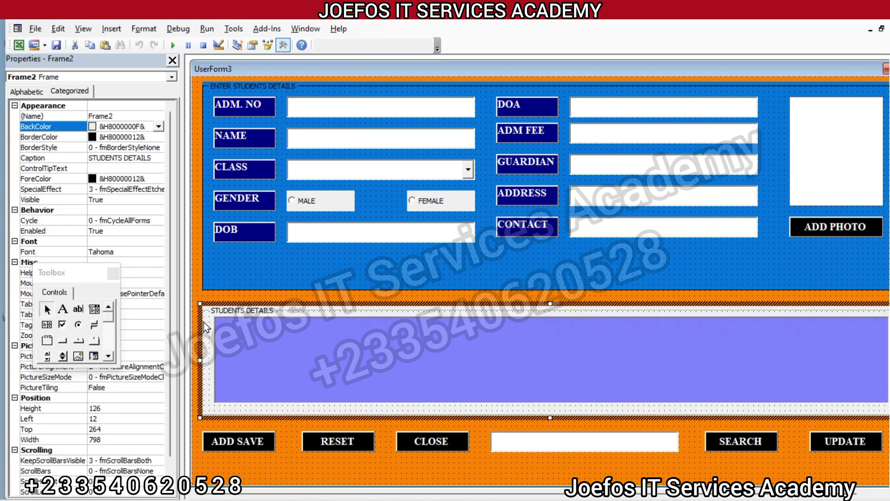
Step: Set Frame2's BackColor to the bright green palette swatch, &H0000FF00&
{"action": "double_click", "coordinate": [206, 327]}
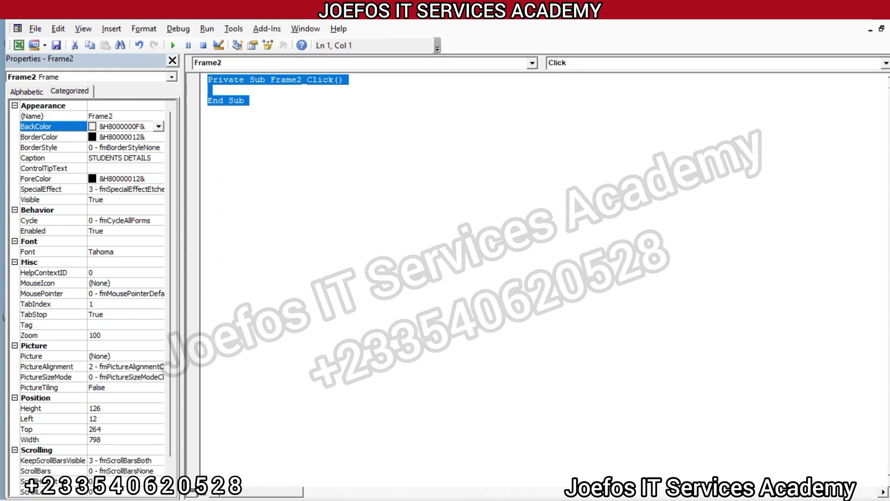
{"action": "key", "text": "shift+F7"}
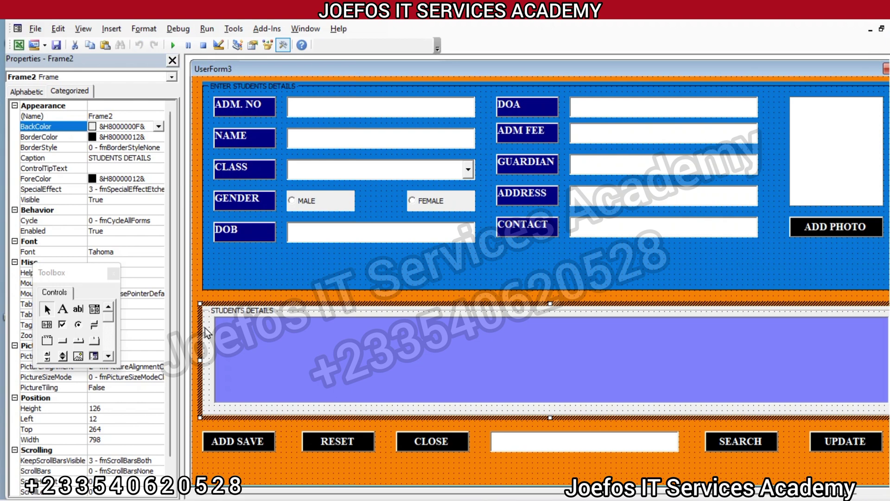
{"action": "left_click", "coordinate": [158, 126]}
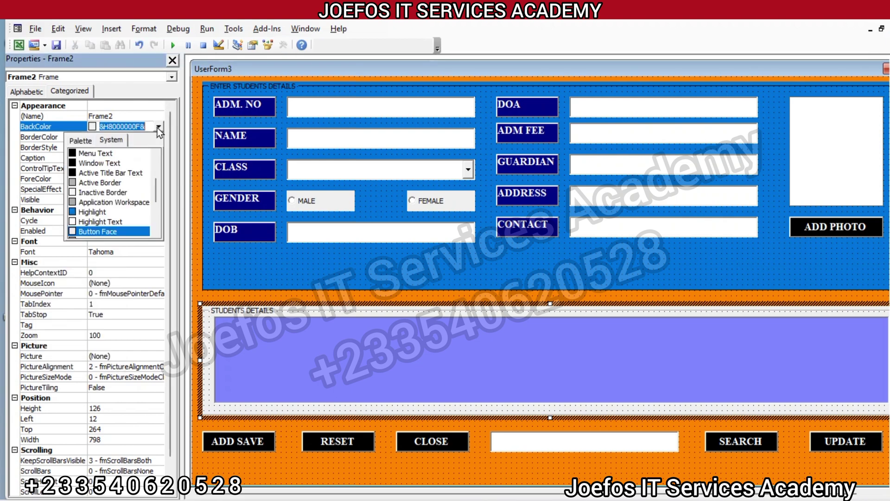
{"action": "left_click", "coordinate": [87, 140]}
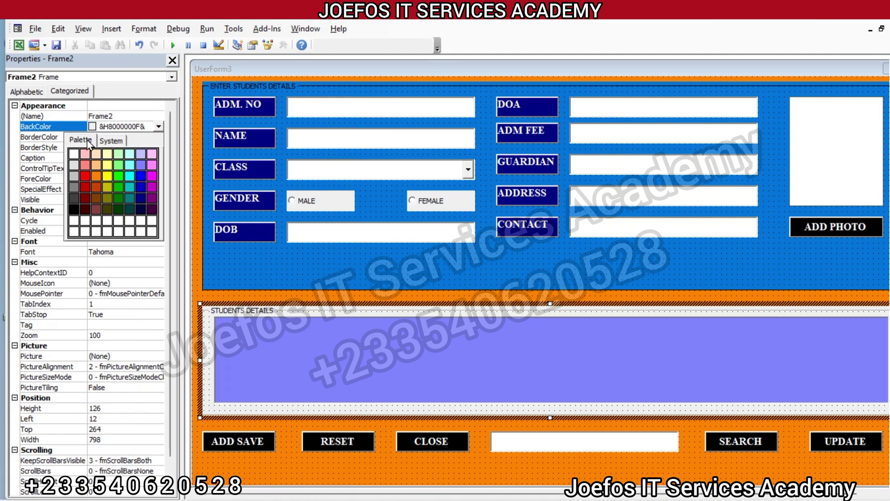
{"action": "left_click", "coordinate": [119, 177]}
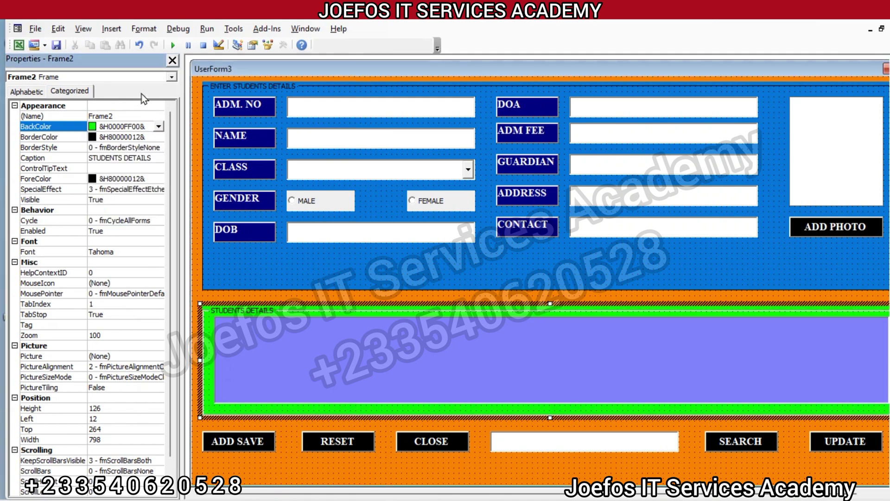
{"action": "left_click", "coordinate": [206, 30]}
{"action": "left_click", "coordinate": [206, 84]}
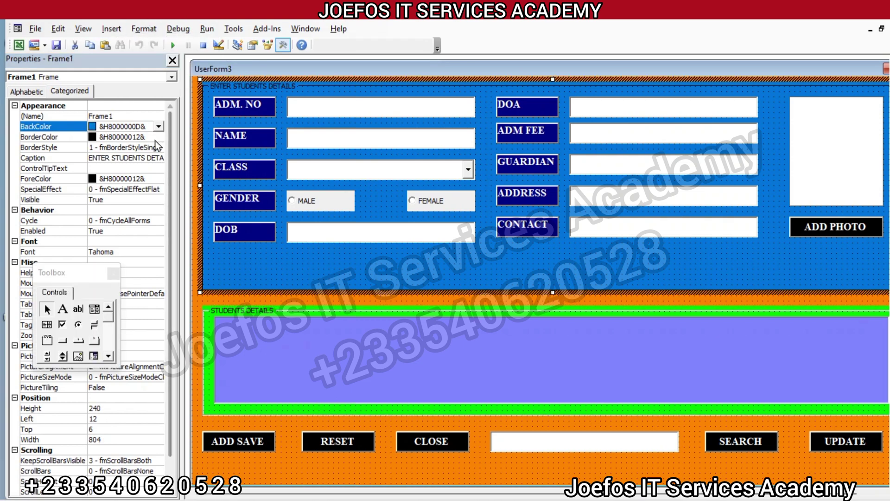
Step: Try a yellow palette background on the Enter Students Details frame, then close the stray code window
{"action": "left_click", "coordinate": [158, 126]}
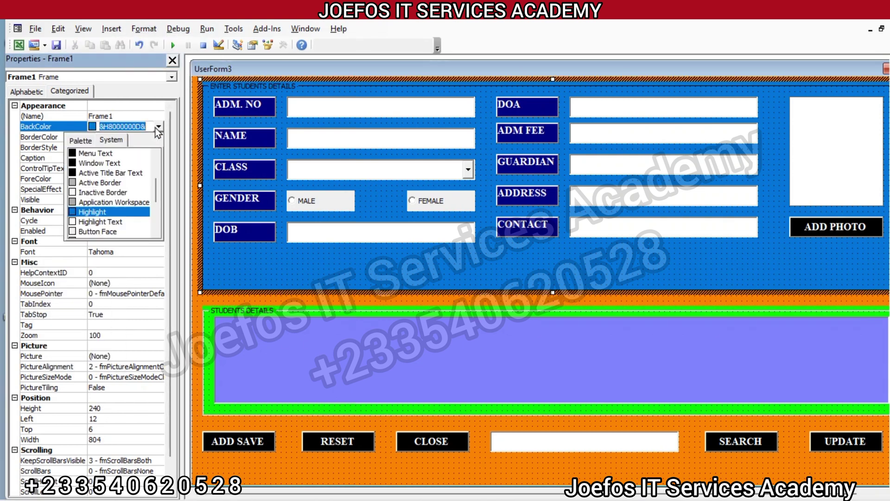
{"action": "left_click", "coordinate": [82, 140]}
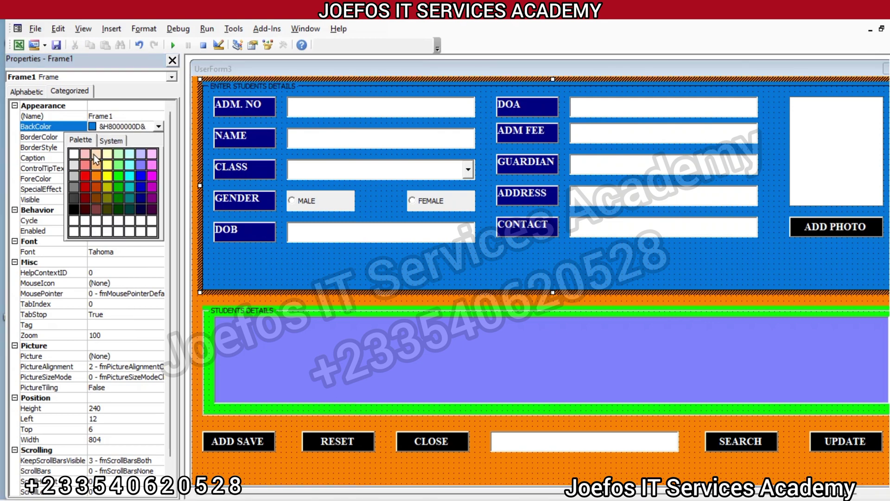
{"action": "left_click", "coordinate": [107, 175]}
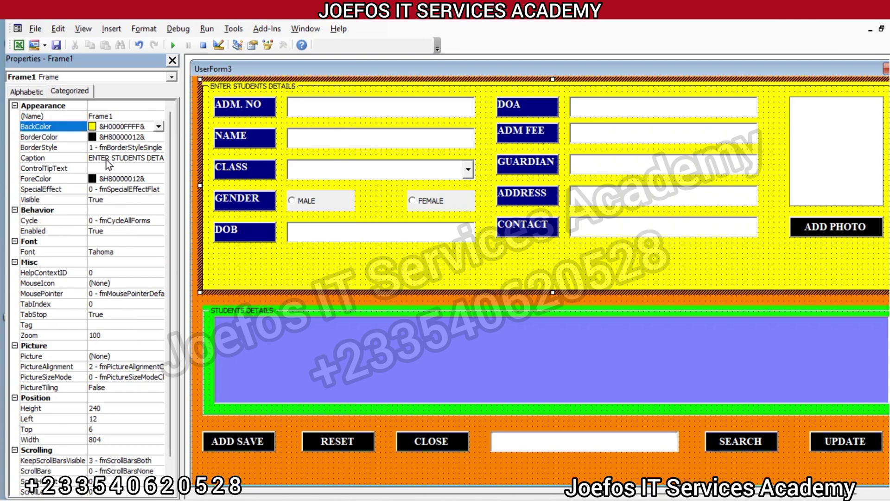
{"action": "left_click", "coordinate": [138, 44]}
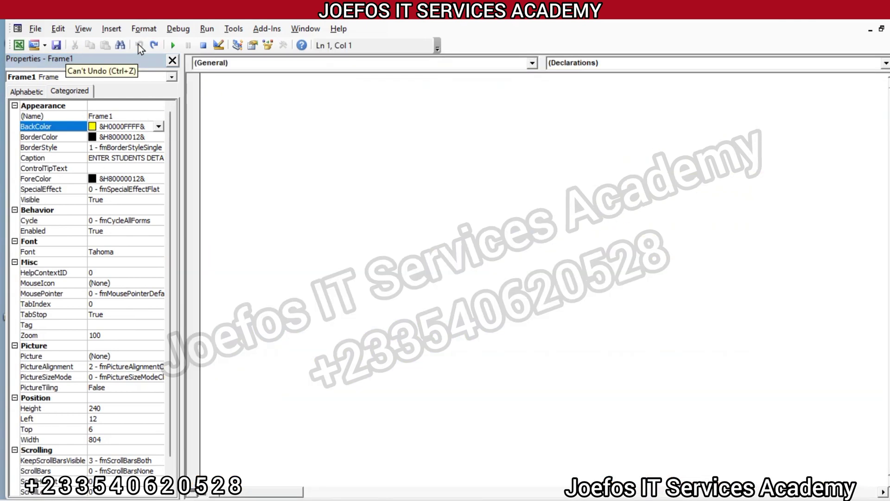
{"action": "left_click", "coordinate": [866, 33]}
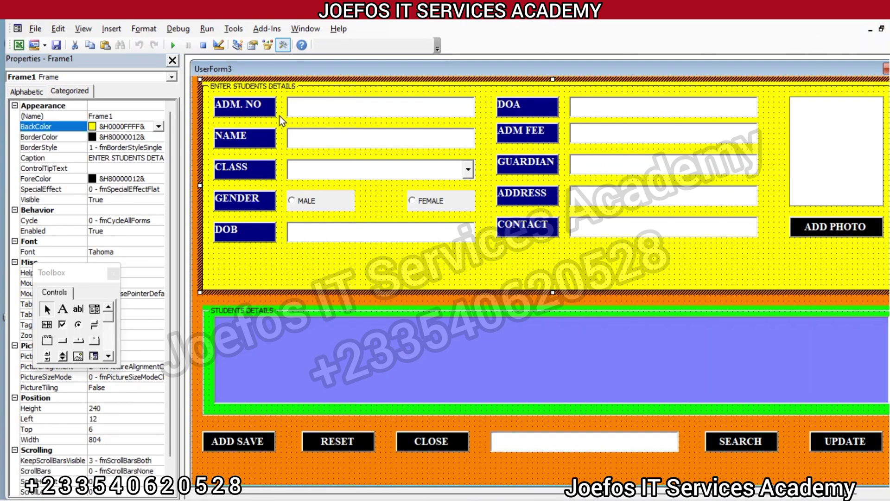
Step: Recolour the entry frame dark blue, then settle on bright blue (&H00FF0000&)
{"action": "left_click", "coordinate": [159, 127]}
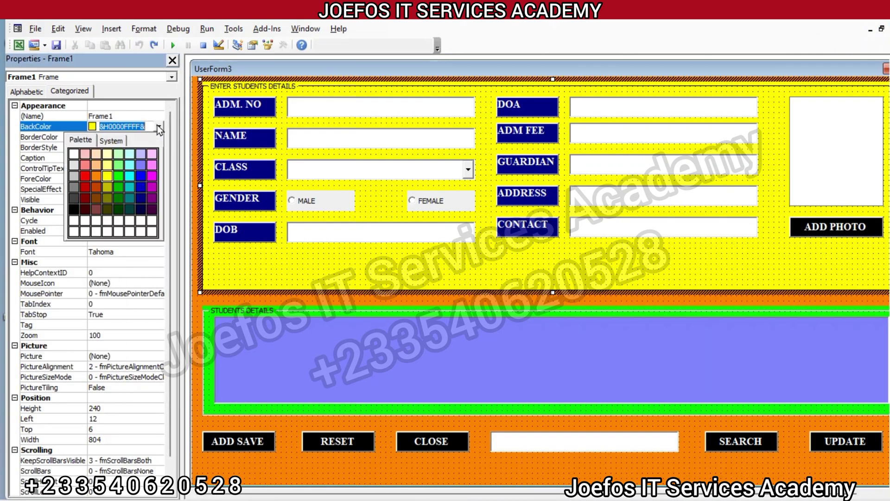
{"action": "left_click", "coordinate": [142, 186]}
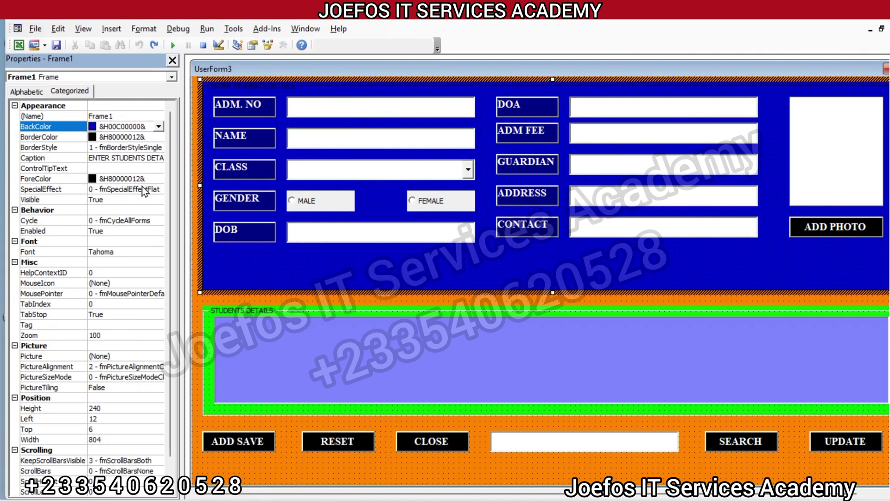
{"action": "left_click", "coordinate": [157, 120]}
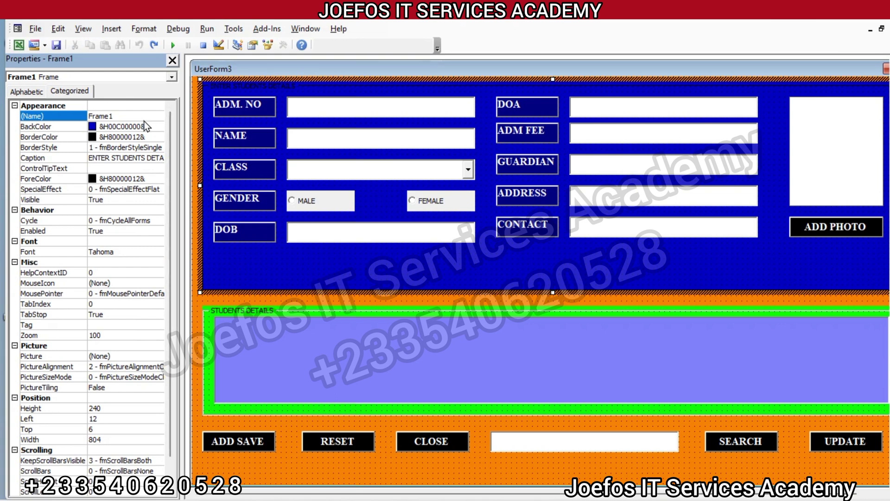
{"action": "left_click", "coordinate": [144, 127]}
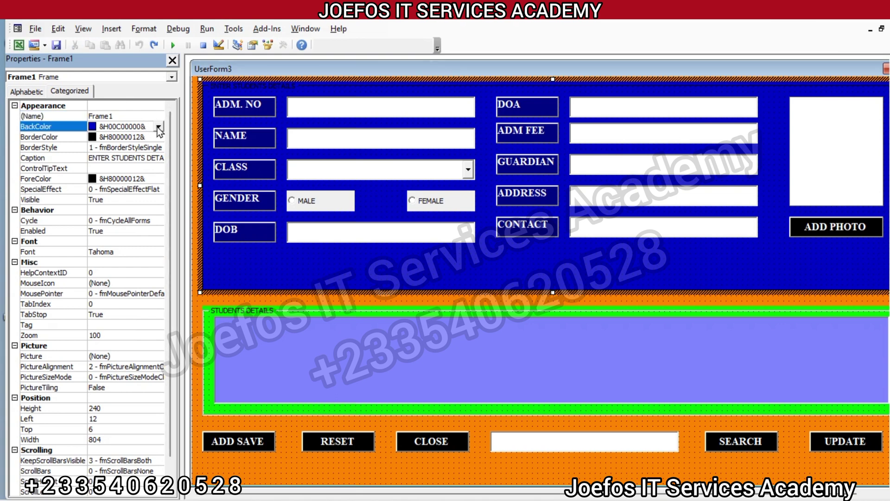
{"action": "left_click", "coordinate": [158, 127]}
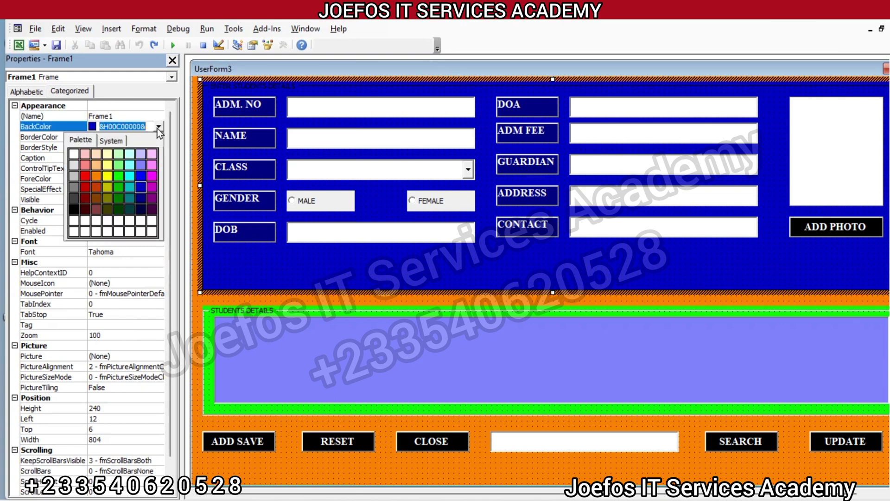
{"action": "left_click", "coordinate": [140, 174]}
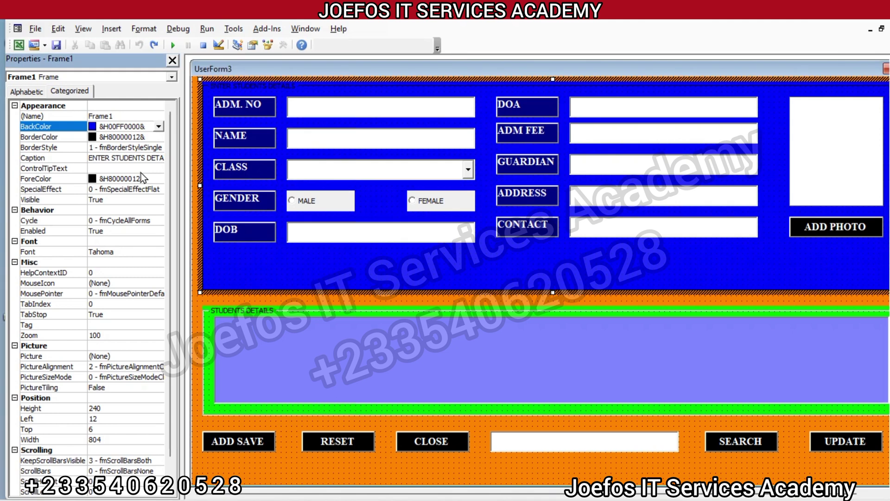
{"action": "left_click", "coordinate": [307, 206]}
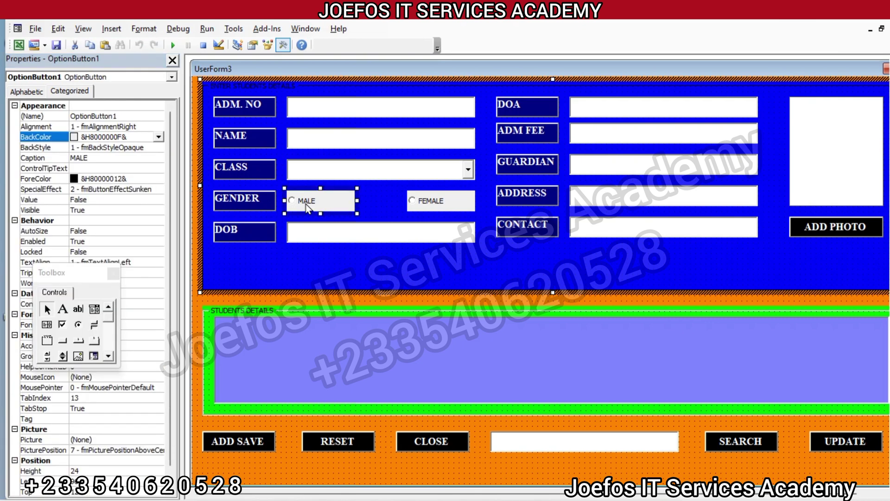
Step: Give both the MALE and FEMALE option buttons the lavender back colour &H00FF8080&
{"action": "key", "text": "ctrl+v"}
{"action": "left_click", "coordinate": [389, 207]}
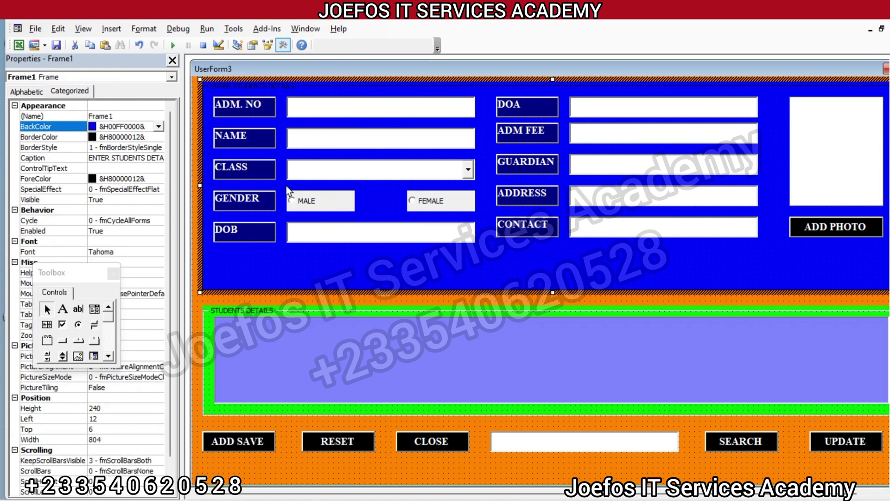
{"action": "left_click_drag", "start_coordinate": [343, 201], "coordinate": [479, 216]}
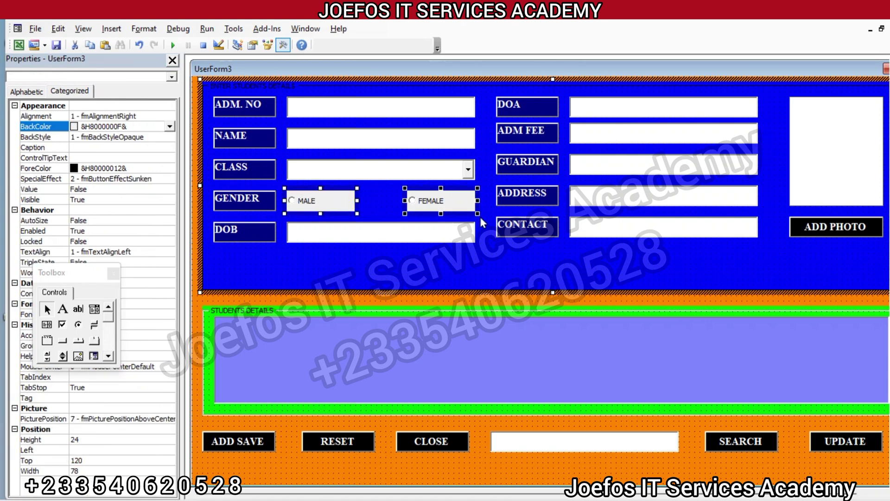
{"action": "left_click", "coordinate": [169, 129]}
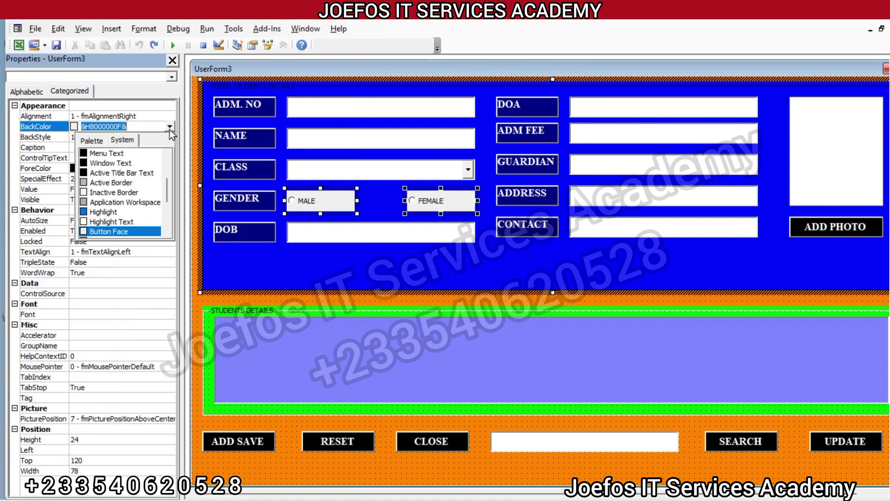
{"action": "left_click", "coordinate": [95, 142]}
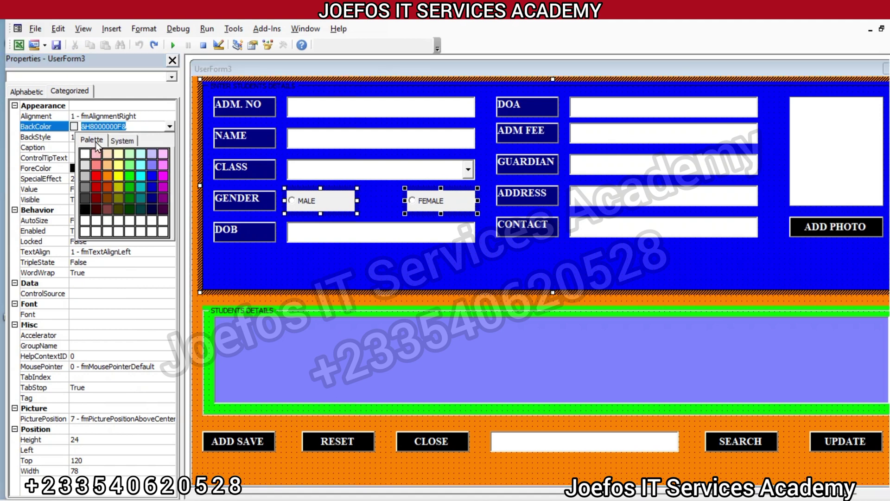
{"action": "left_click", "coordinate": [150, 166]}
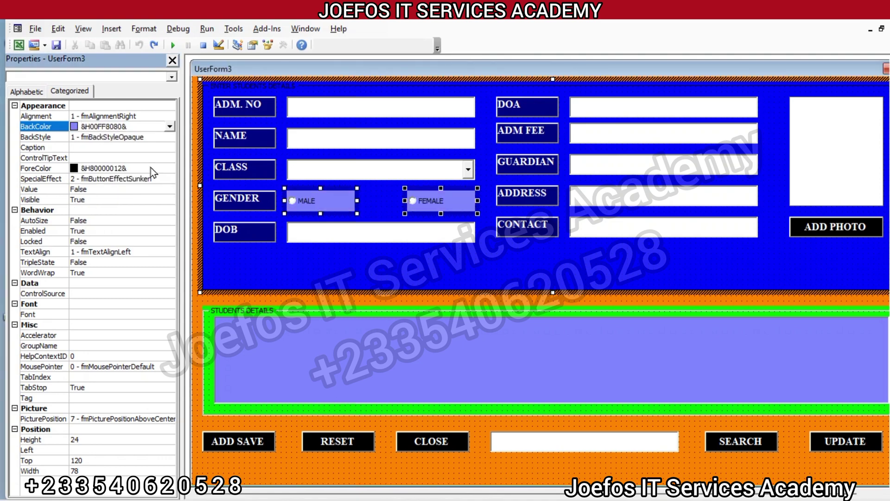
{"action": "left_click", "coordinate": [391, 369]}
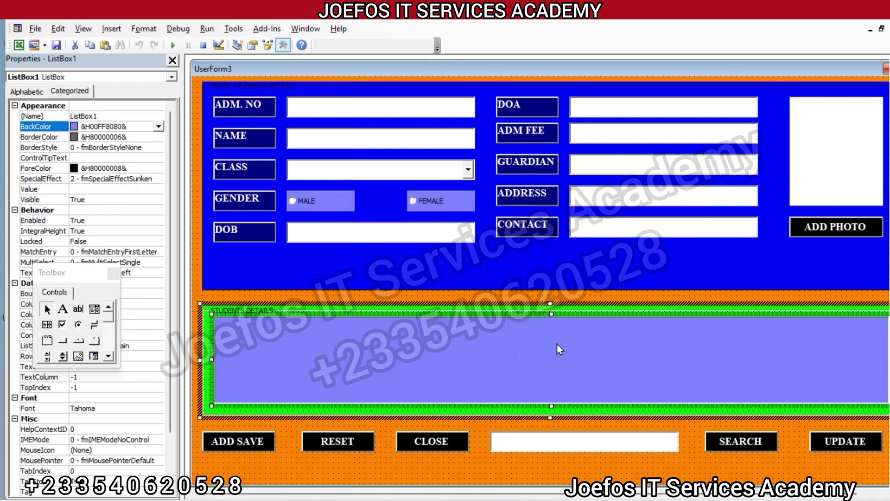
Step: Select UserForm3 and run it with Run Sub/UserForm
{"action": "left_click", "coordinate": [207, 29]}
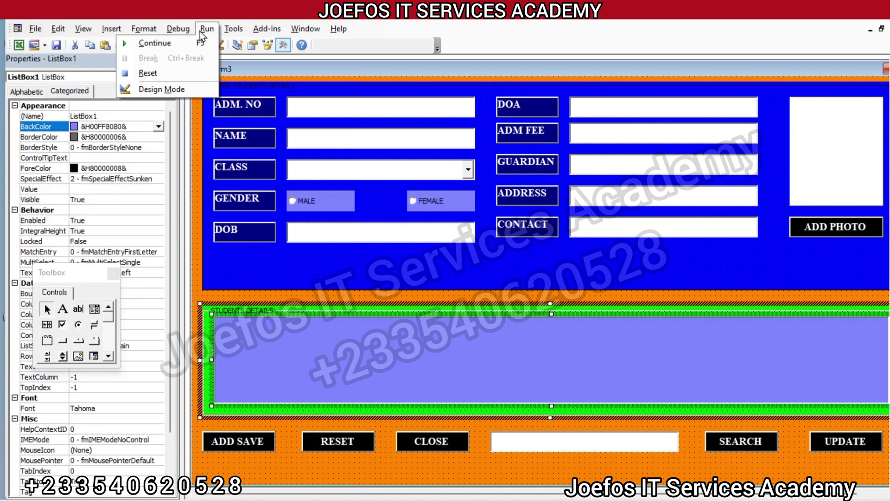
{"action": "left_click", "coordinate": [200, 30]}
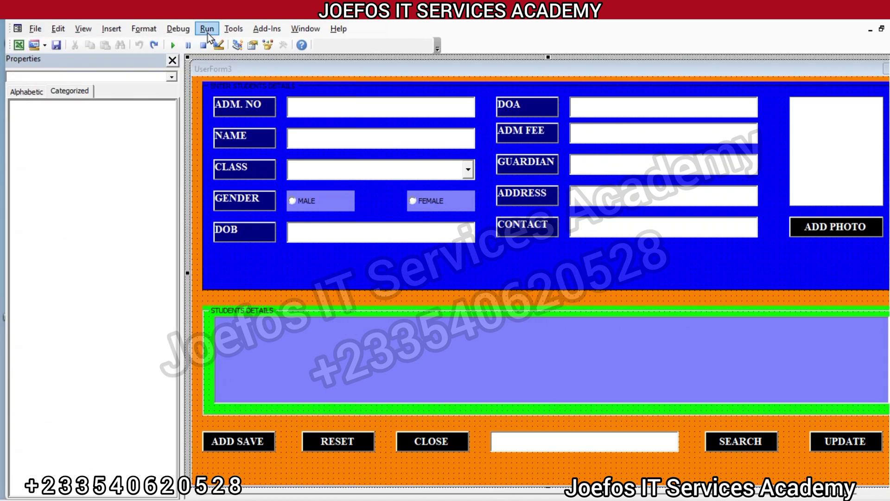
{"action": "left_click", "coordinate": [208, 33]}
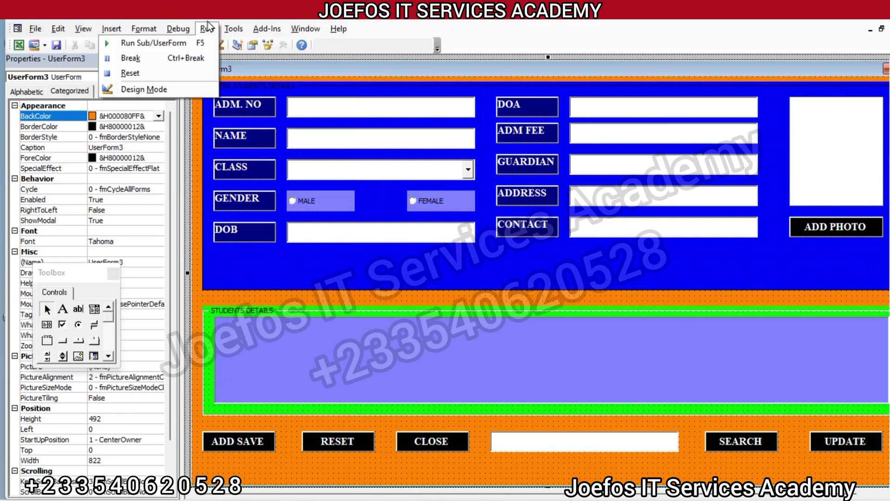
{"action": "left_click", "coordinate": [202, 41]}
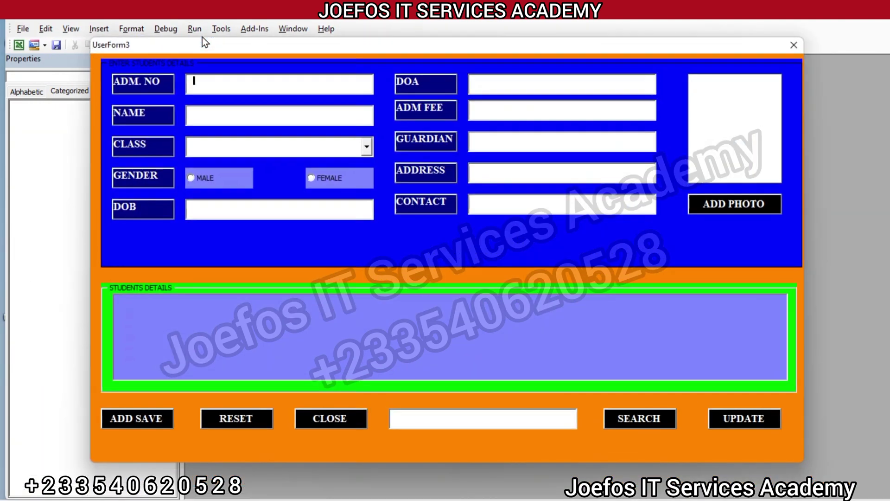